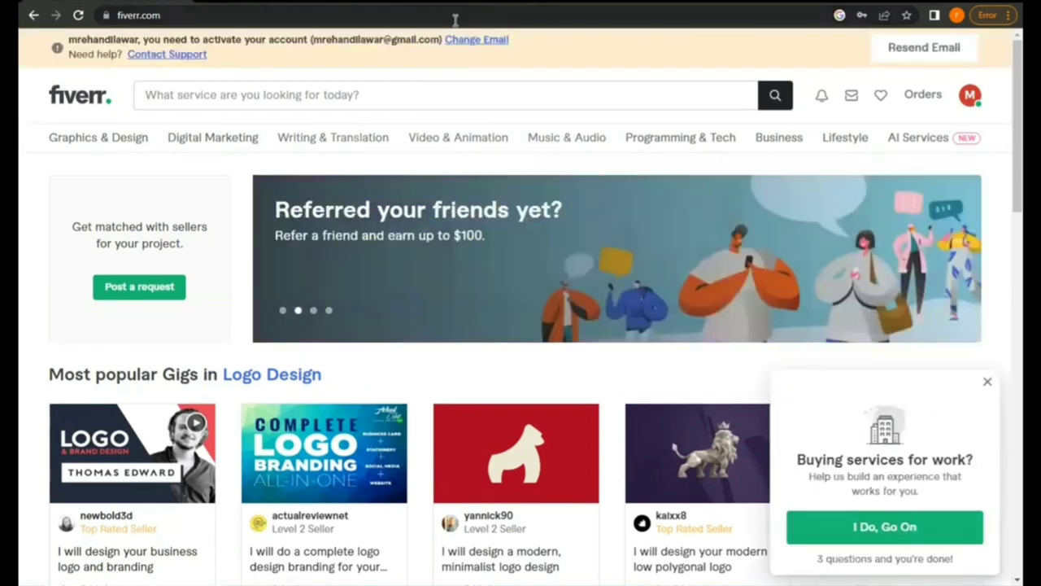
Reload the Fiverr home page and check the inbox, which is empty
left_click(78, 15)
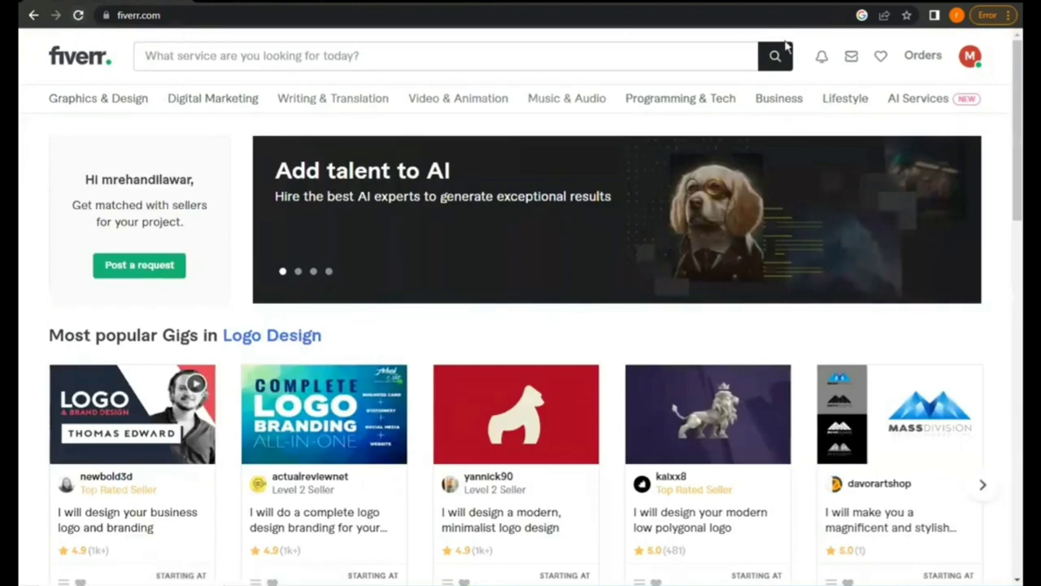
left_click(851, 59)
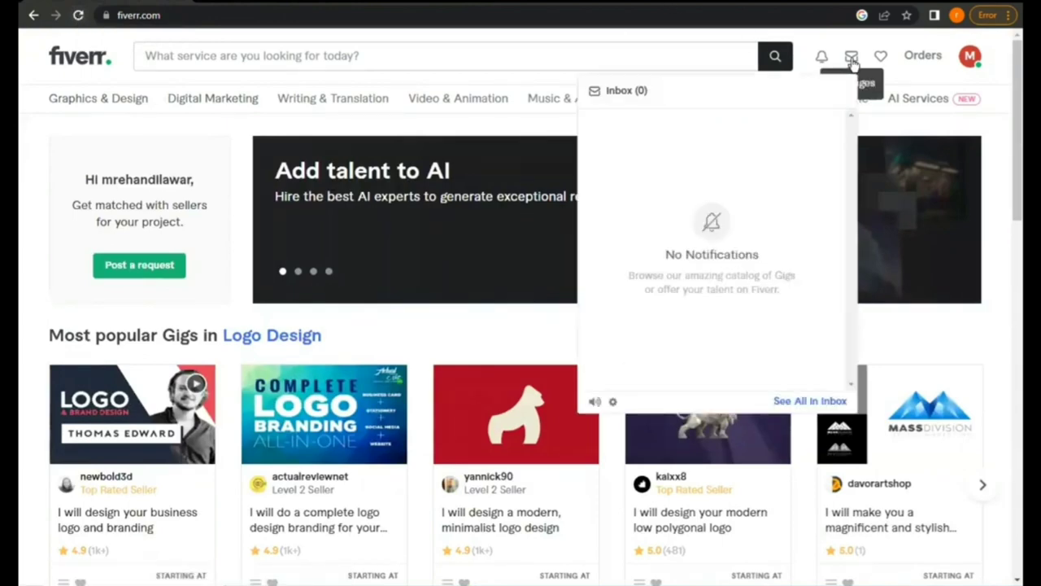
left_click(854, 63)
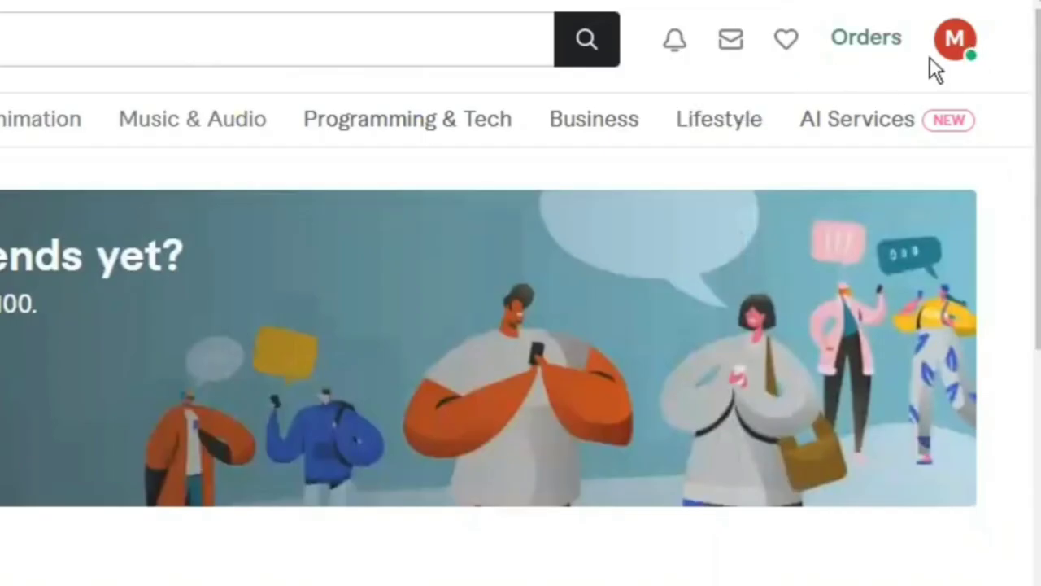
Go from the account menu to Settings and open the Business Information section
left_click(956, 55)
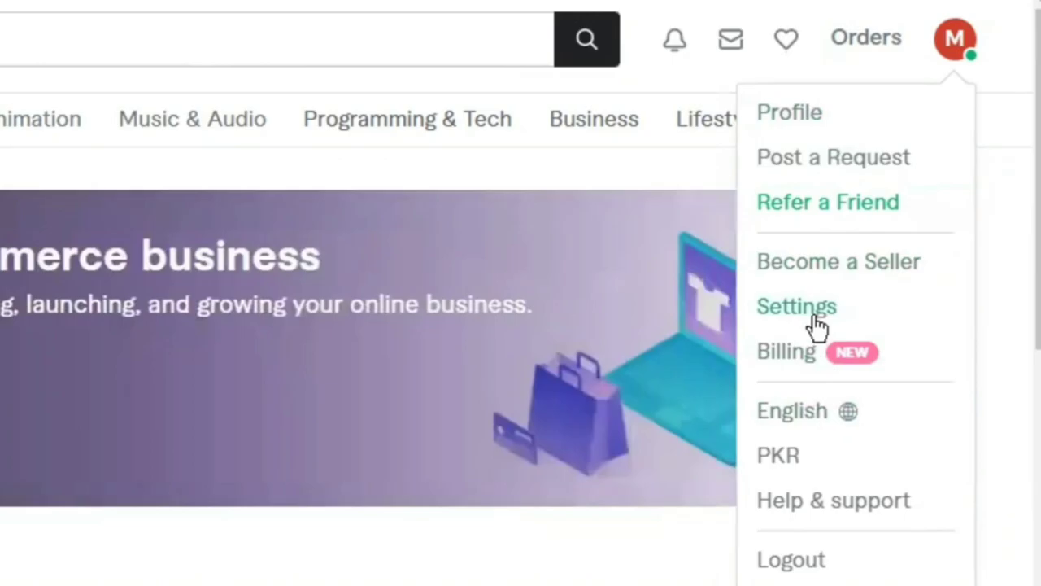
left_click(813, 308)
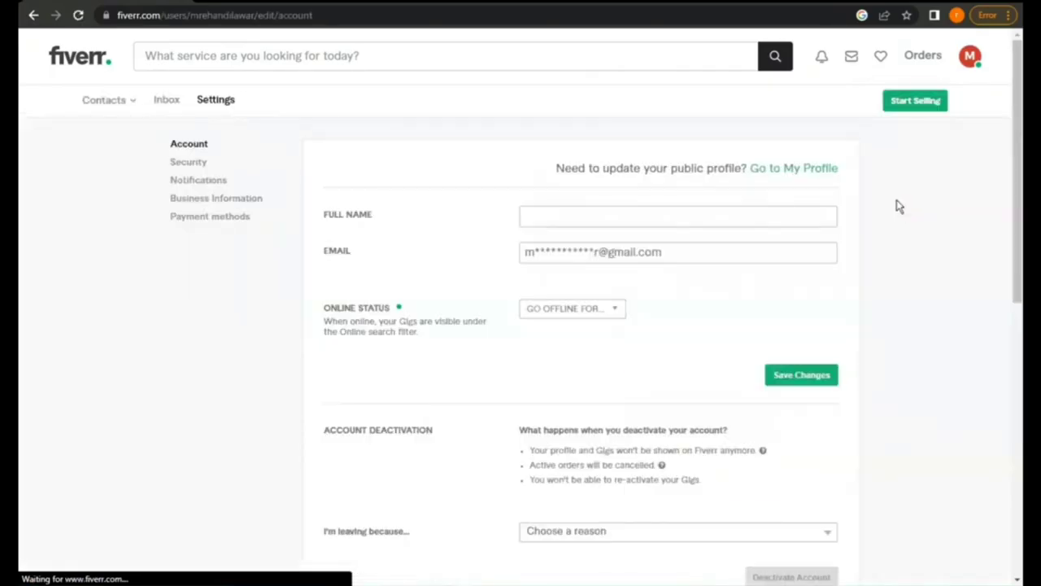
scroll(773, 284, "down", 2)
scroll(773, 284, "down", 3)
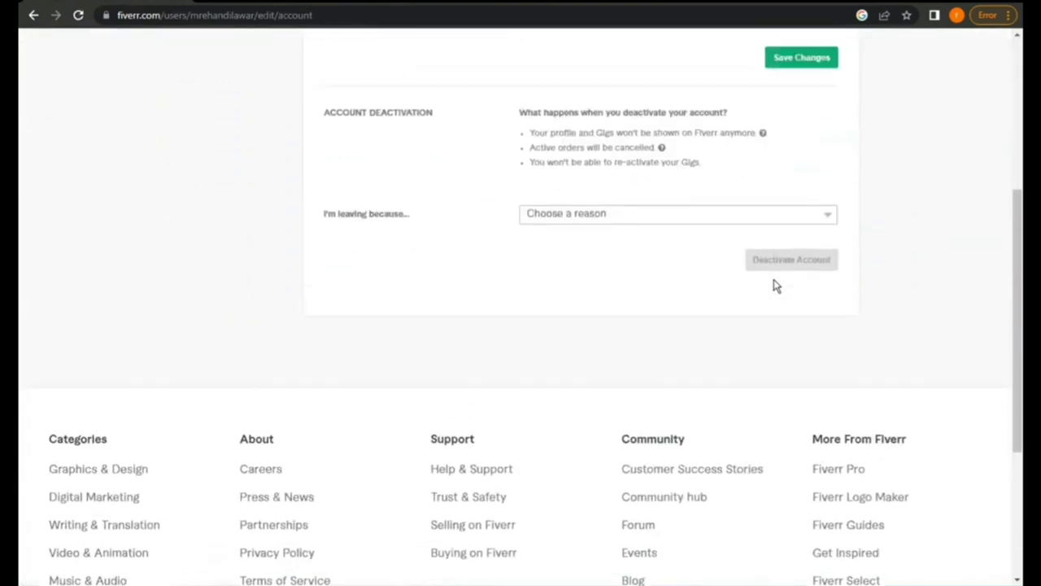
scroll(774, 284, "up", 5)
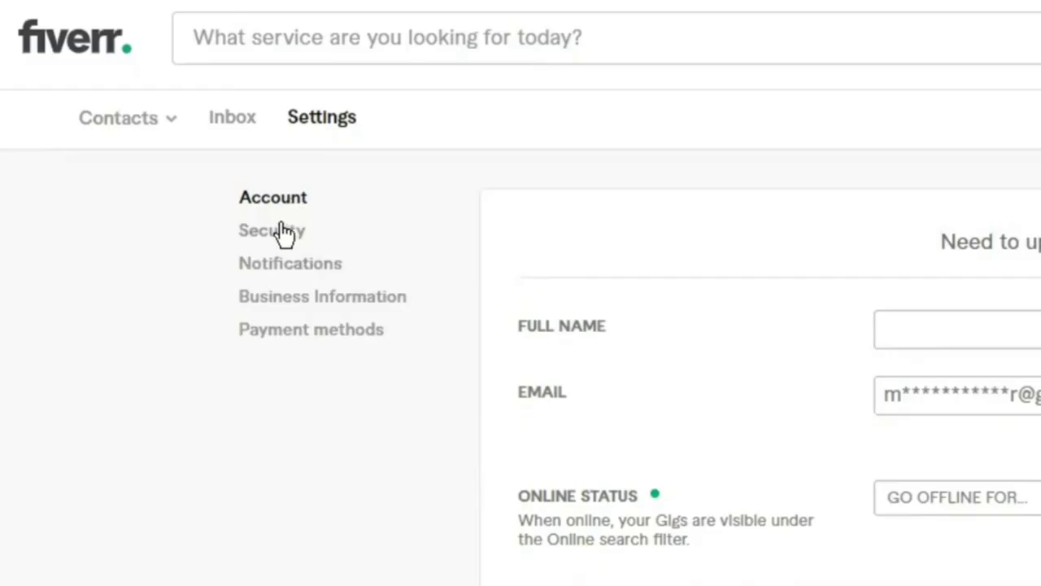
left_click(300, 305)
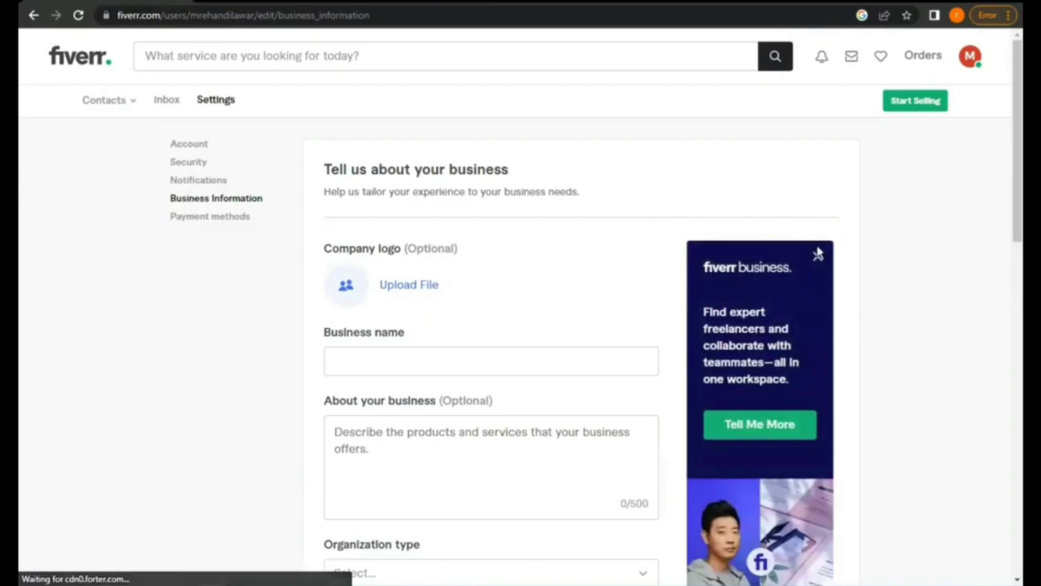
Dismiss the Fiverr Business promotion and enter 'Guest posting' as the business name
left_click(818, 256)
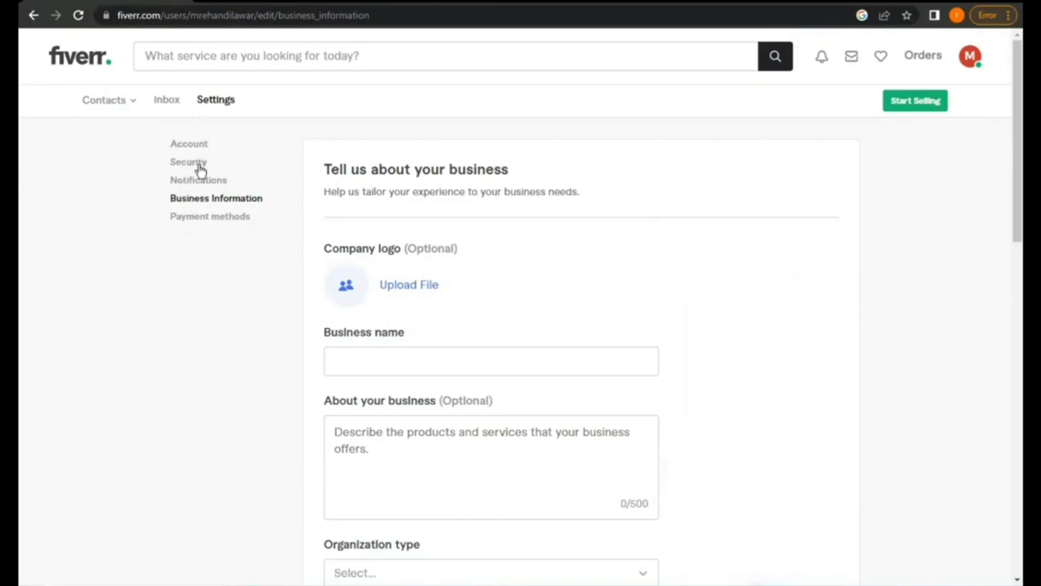
scroll(200, 199, "down", 2)
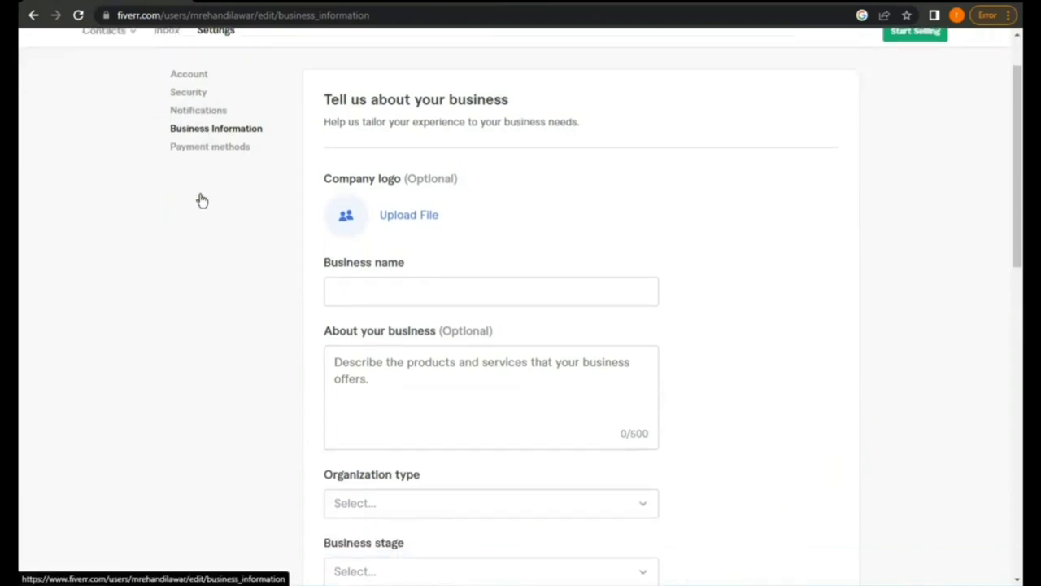
left_click(391, 221)
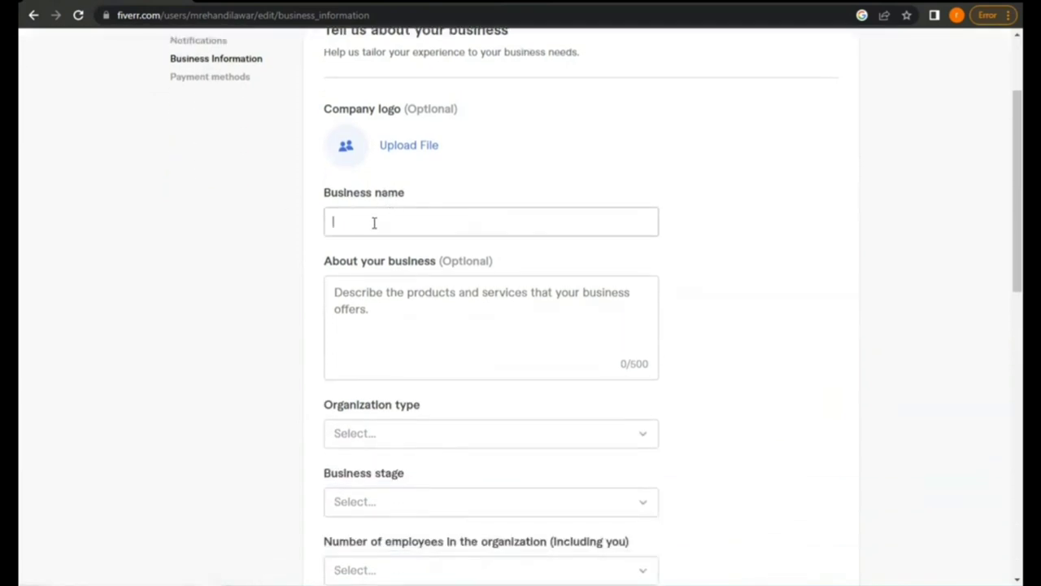
type("Guest posting")
left_click(375, 321)
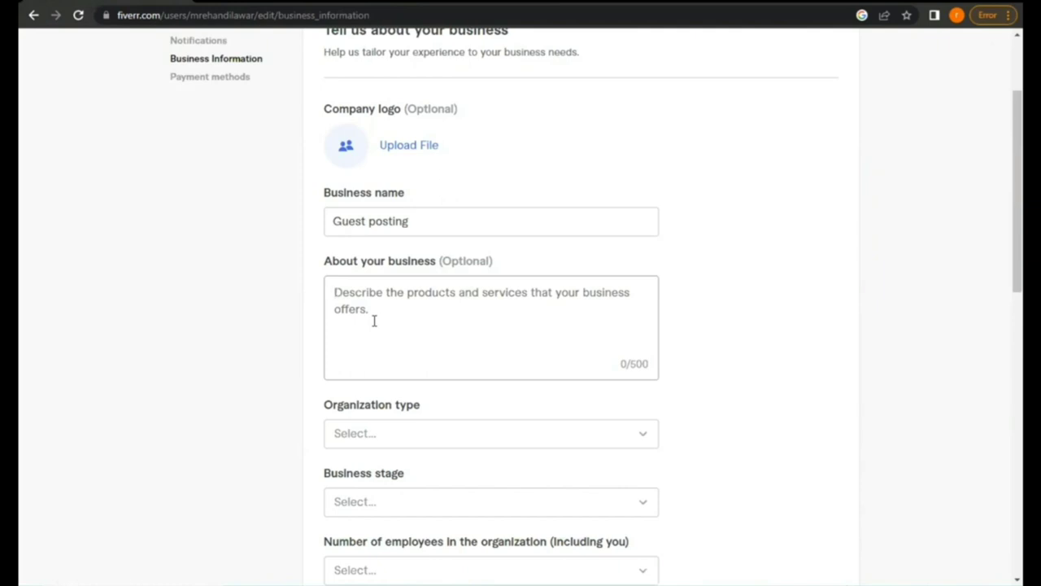
Begin the About text introducing the seller by name as a guest posting expert
type("H")
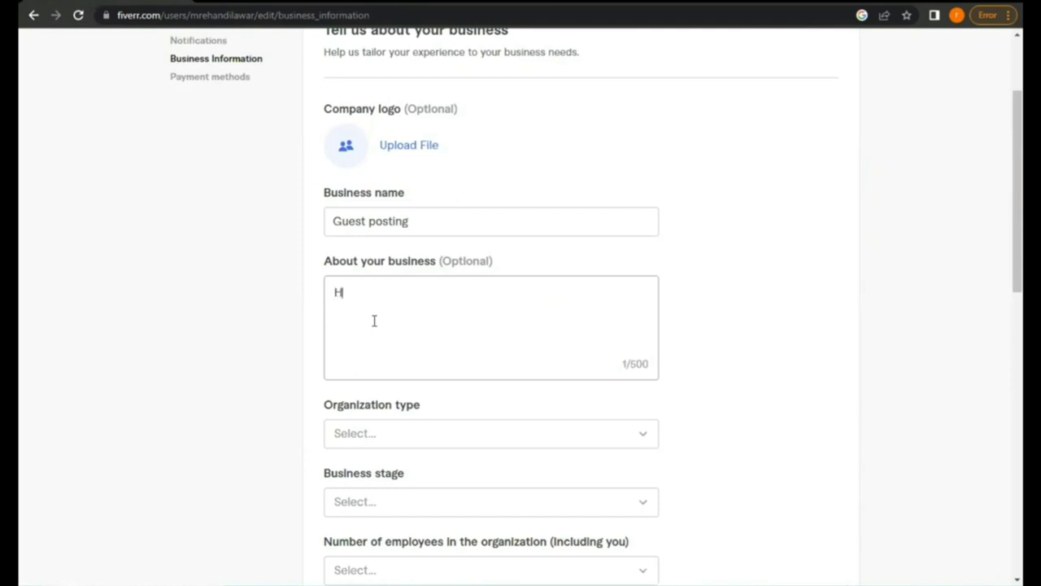
type("i, i am rehan a")
key("BackSpace")
type("a ")
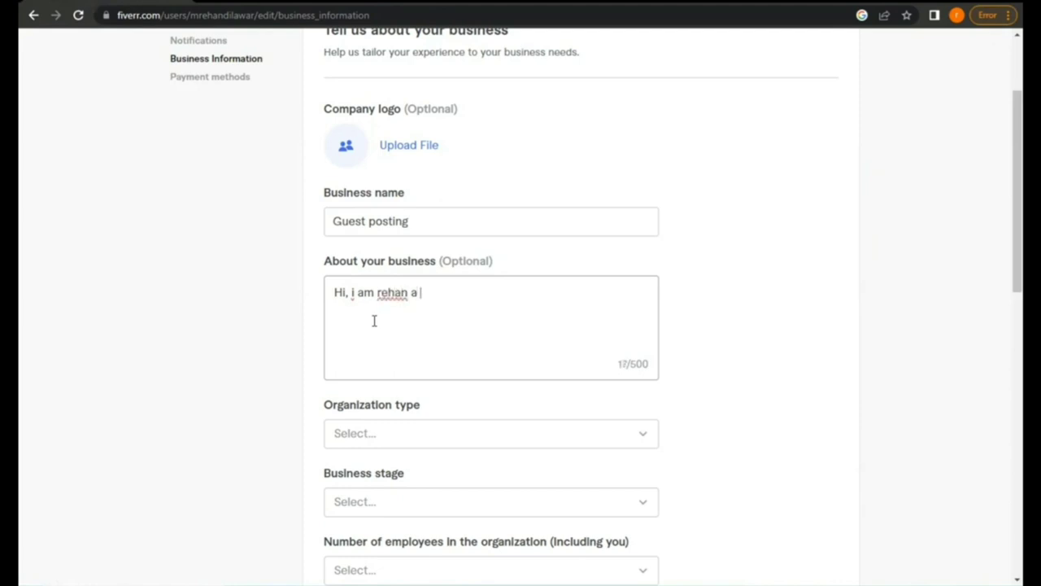
type("guest posting ")
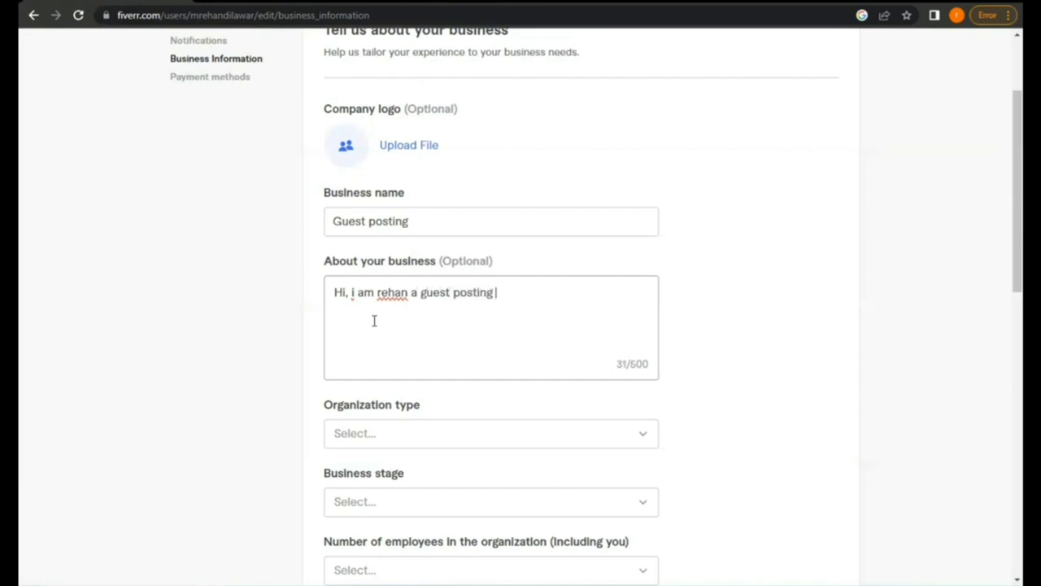
type("expert")
double_click(392, 292)
type("Rehan")
left_click(544, 292)
Add 2 years of experience in the field of SEO named as Guest Posting
type(". I ")
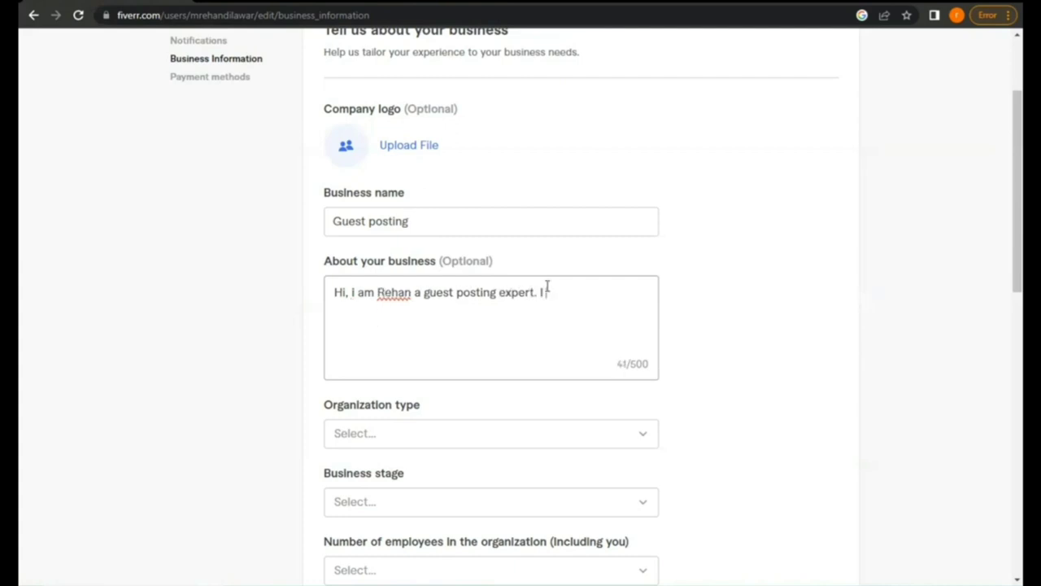
type("have 2 year")
key("BackSpace")
type("s o")
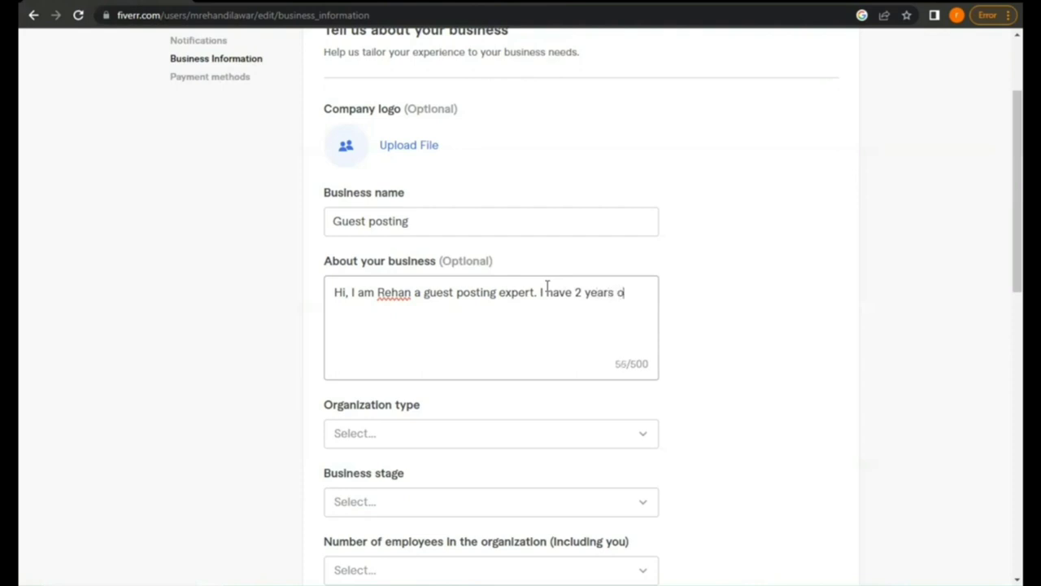
type("f experience i")
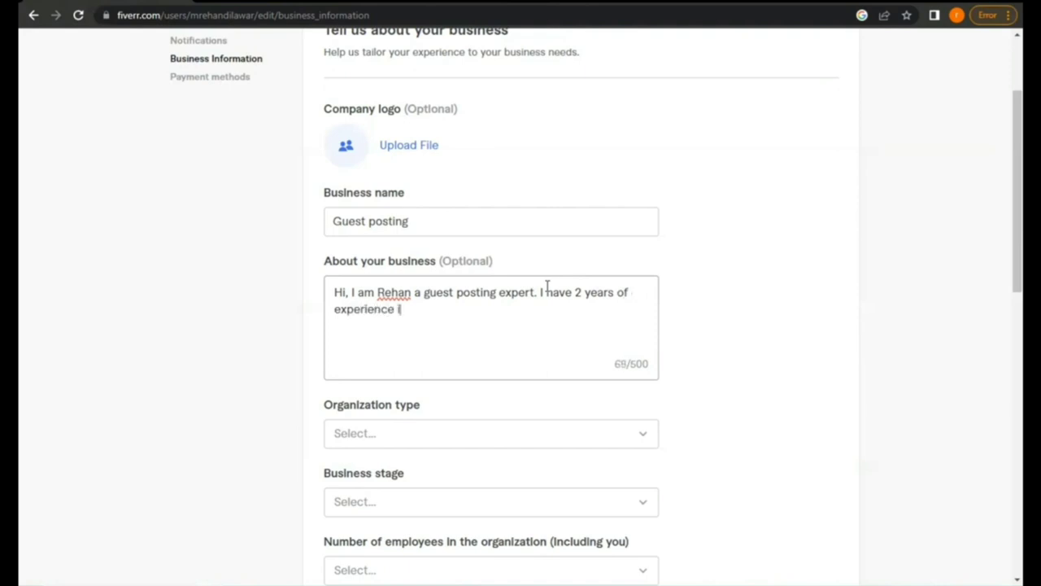
type("n th efield o")
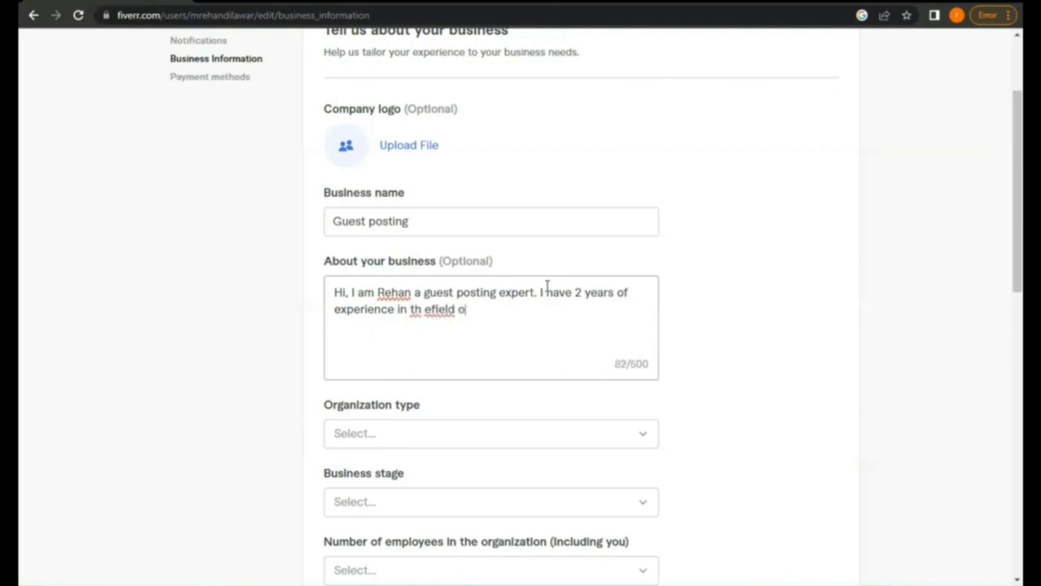
type("f s")
key("BackSpace")
type("Se")
key("BackSpace")
type("EO named ")
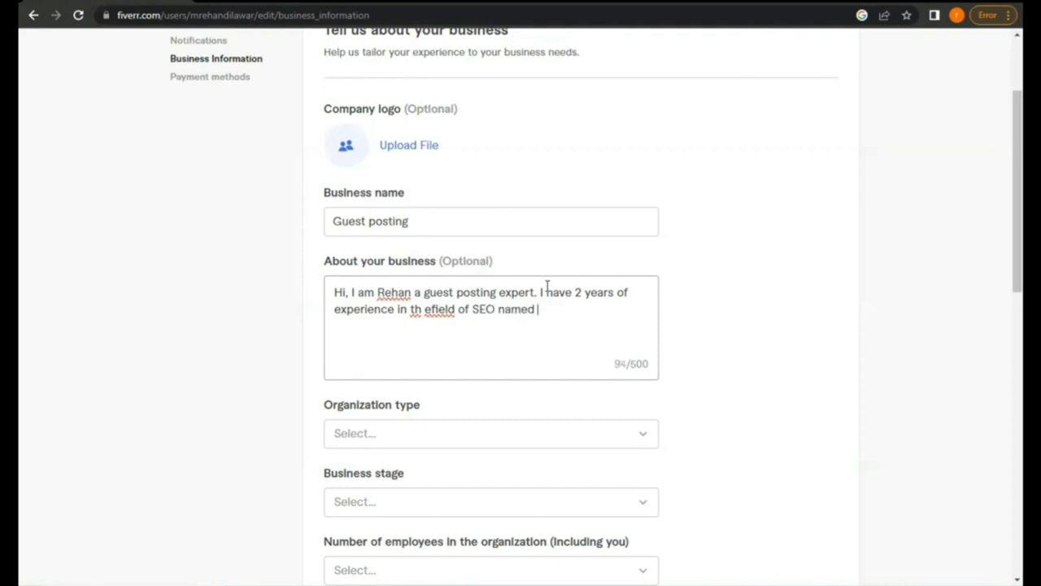
type("as Guest Pos")
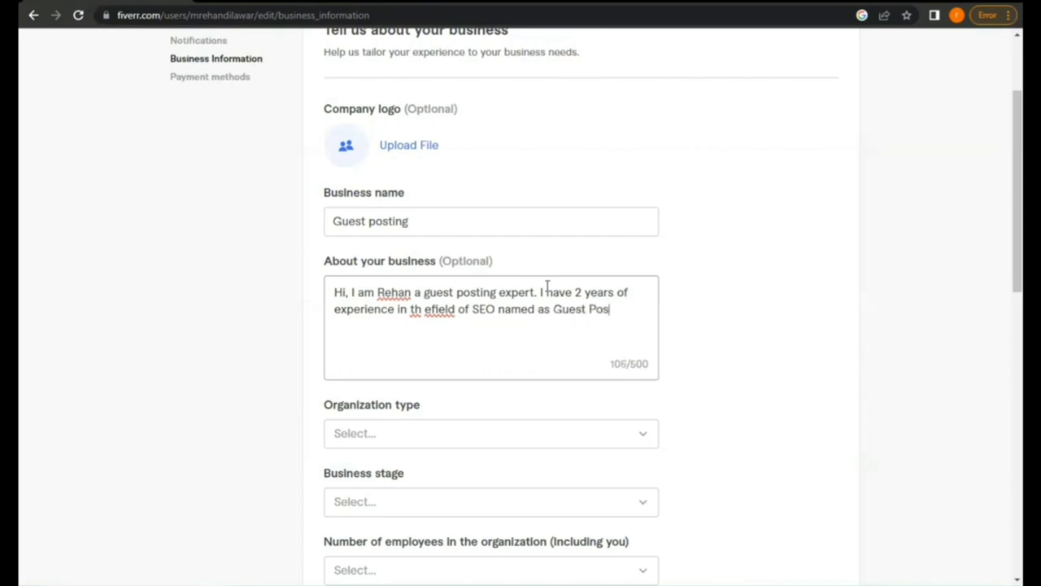
type("ting")
Append link building, link insertion, off page SEO and article writing, and correct 'th efield' to 'the field'
key("BackSpace")
type(", link buil")
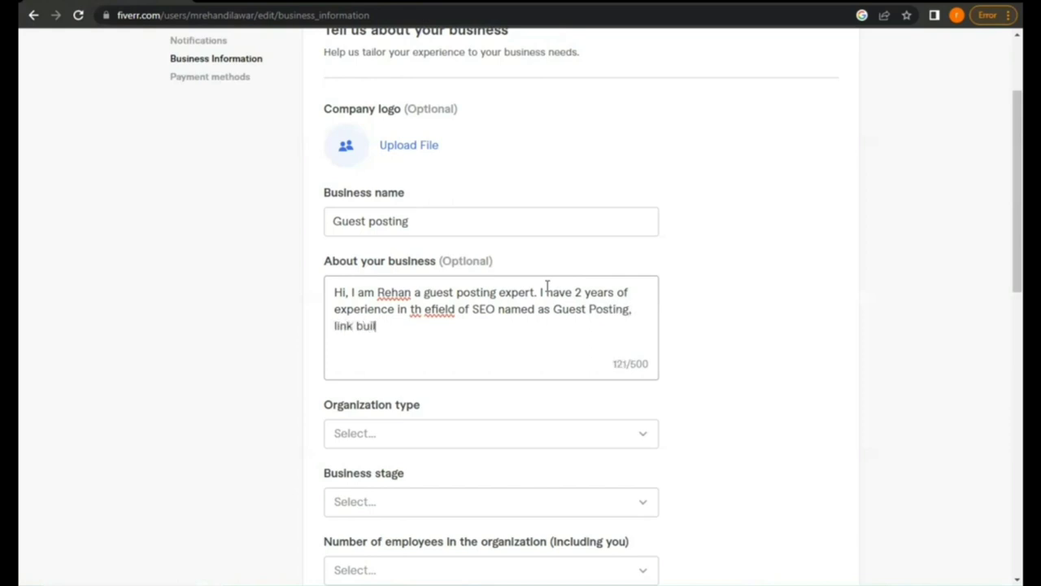
type("ding, link inse")
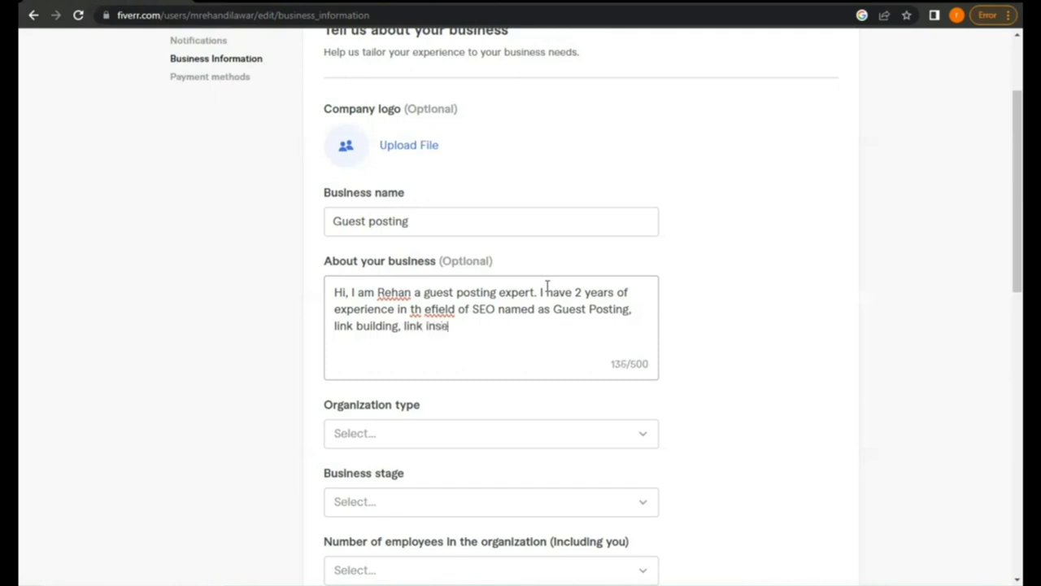
type("rtion")
type(".")
type(" off ")
type("pa")
type("ge seo")
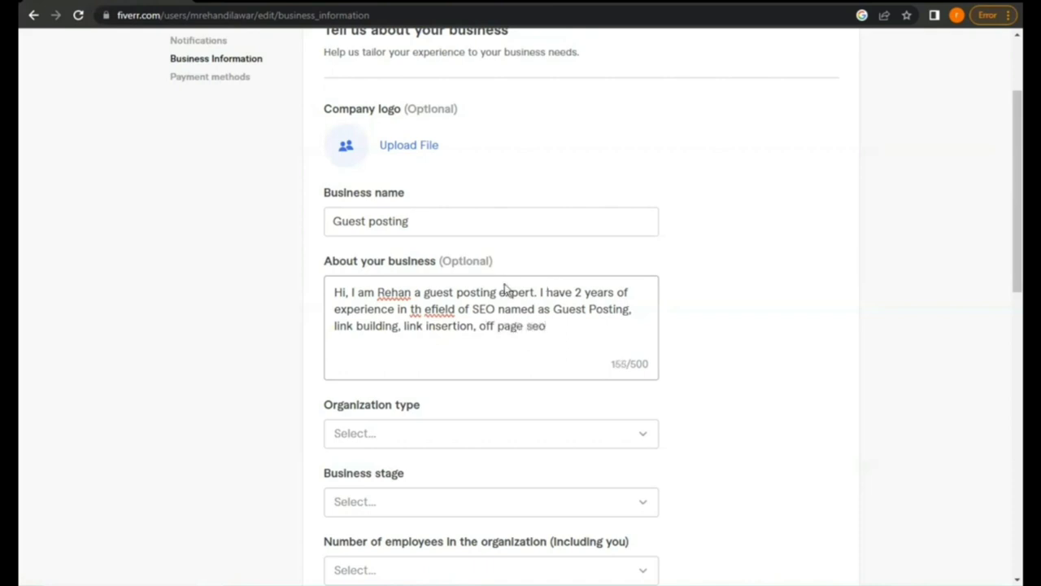
type(". ")
type("a")
type("icle ")
type("writin")
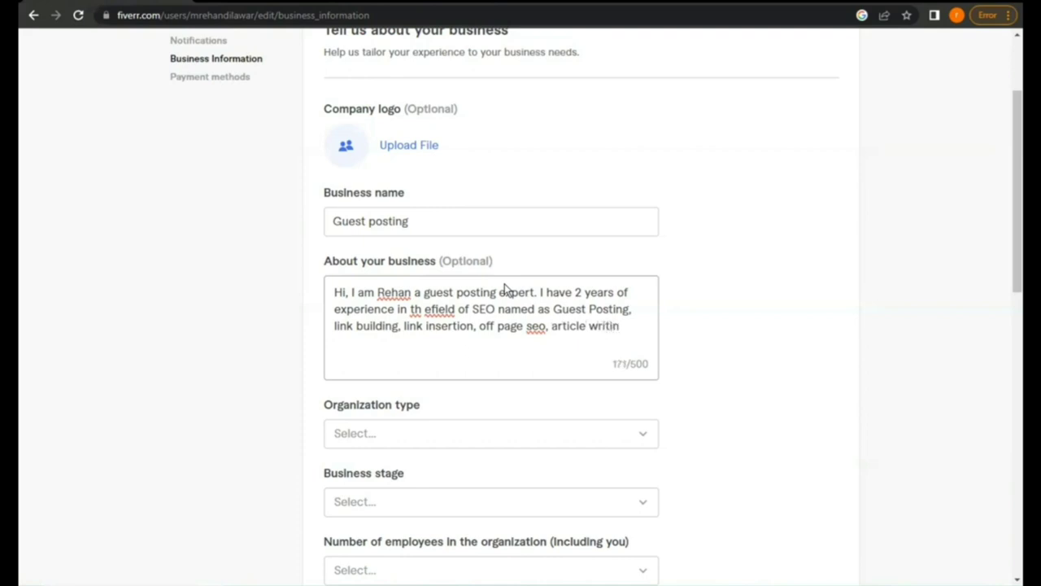
type("g.")
left_click(423, 309)
key("BackSpace")
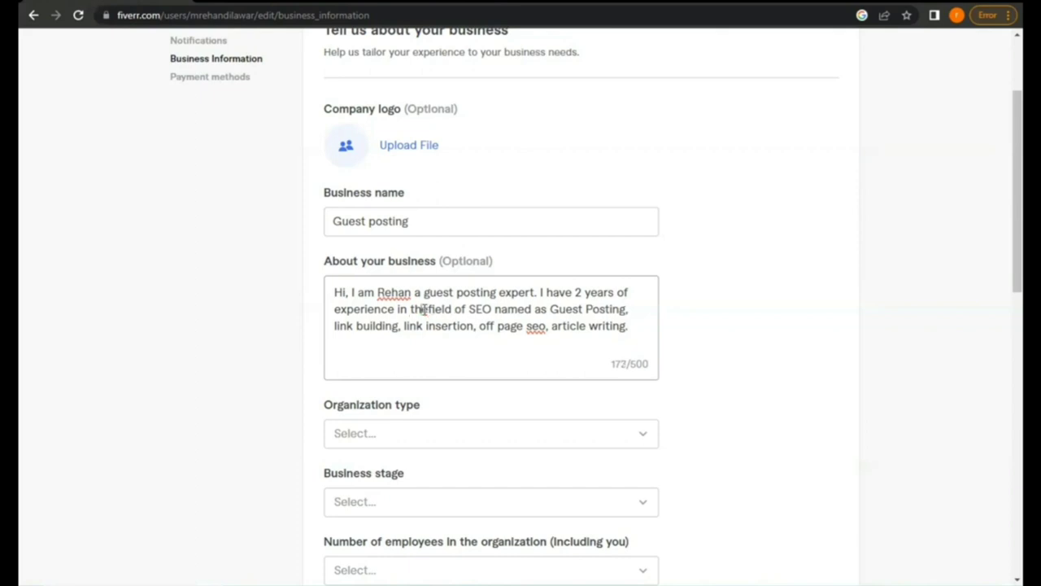
left_click(425, 309)
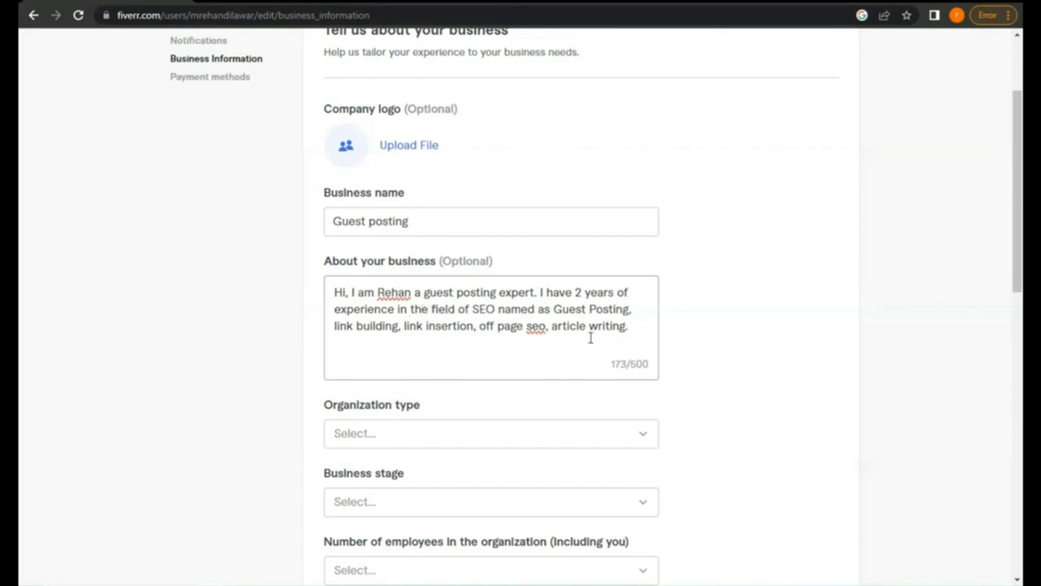
Set organization type to Small business, business stage to Launch and employees to Just me
scroll(590, 337, "down", 1)
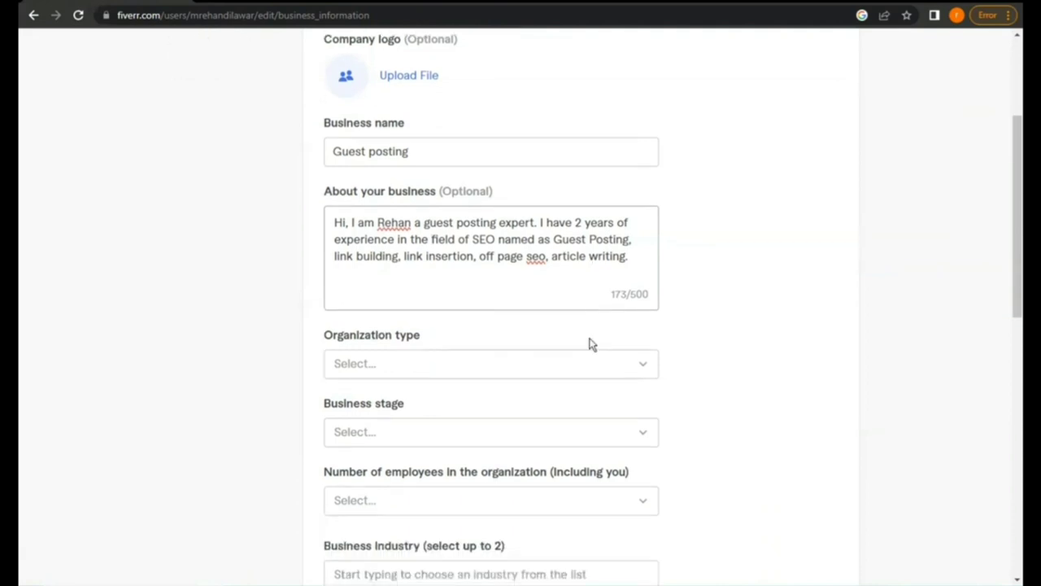
left_click(626, 363)
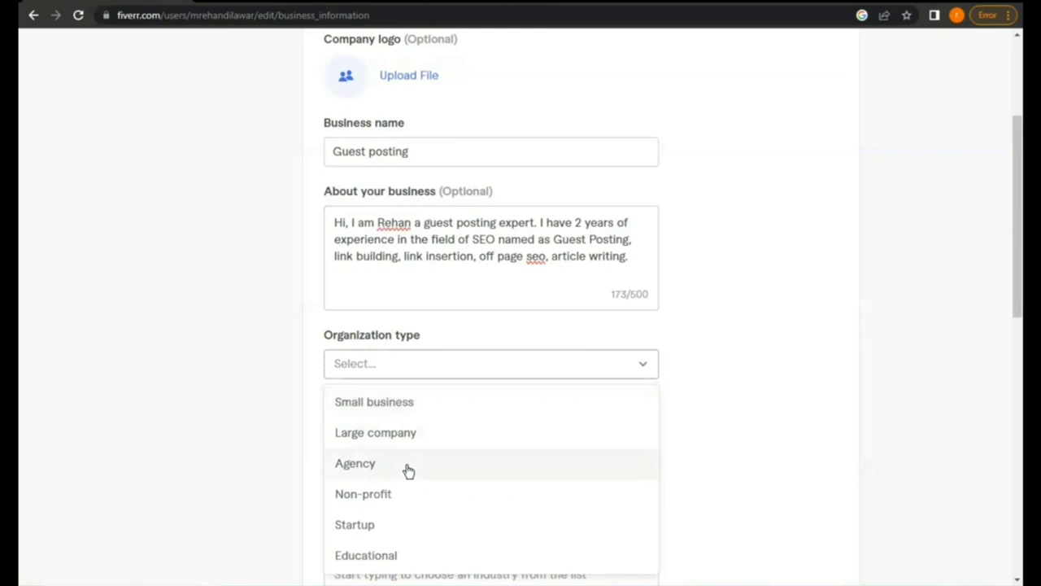
left_click(436, 403)
scroll(504, 352, "down", 1)
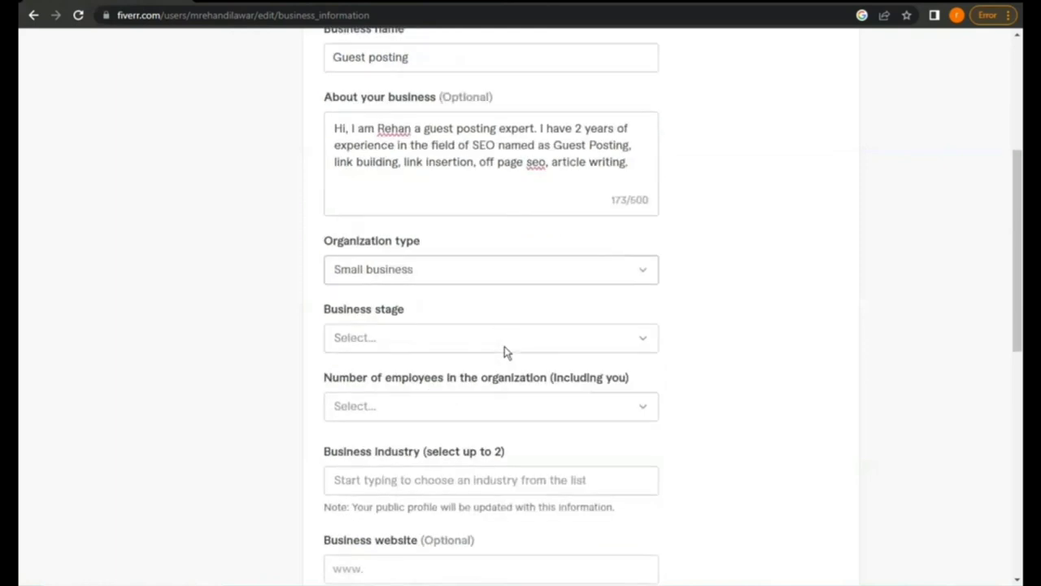
left_click(535, 294)
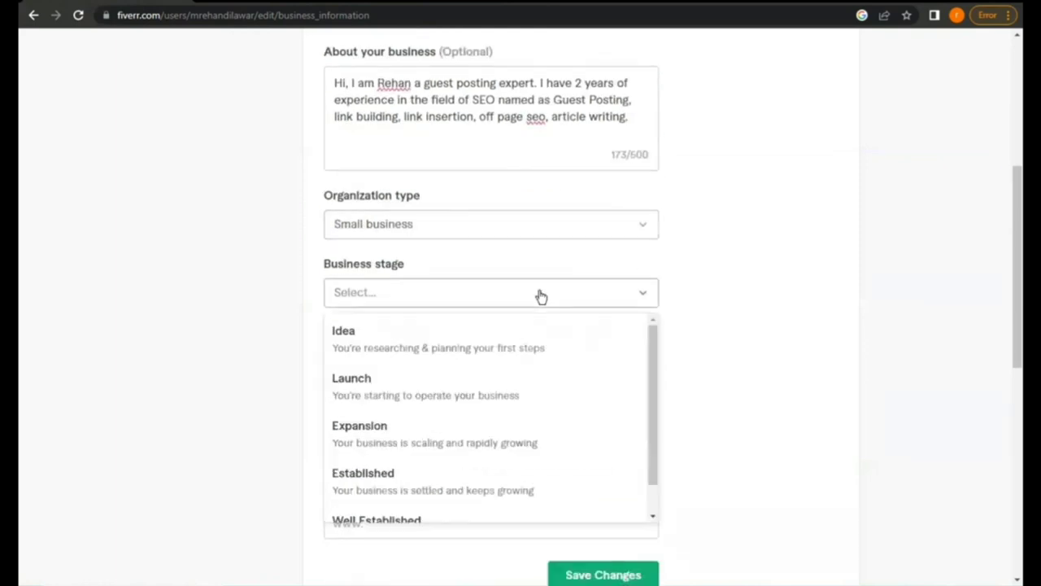
left_click(443, 401)
scroll(441, 394, "down", 1)
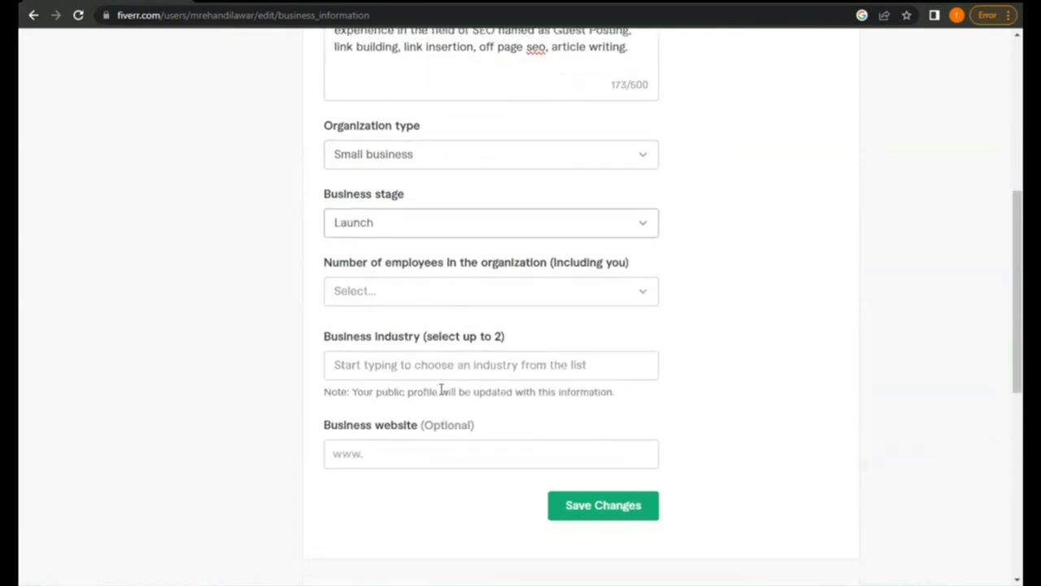
left_click(536, 300)
left_click(462, 332)
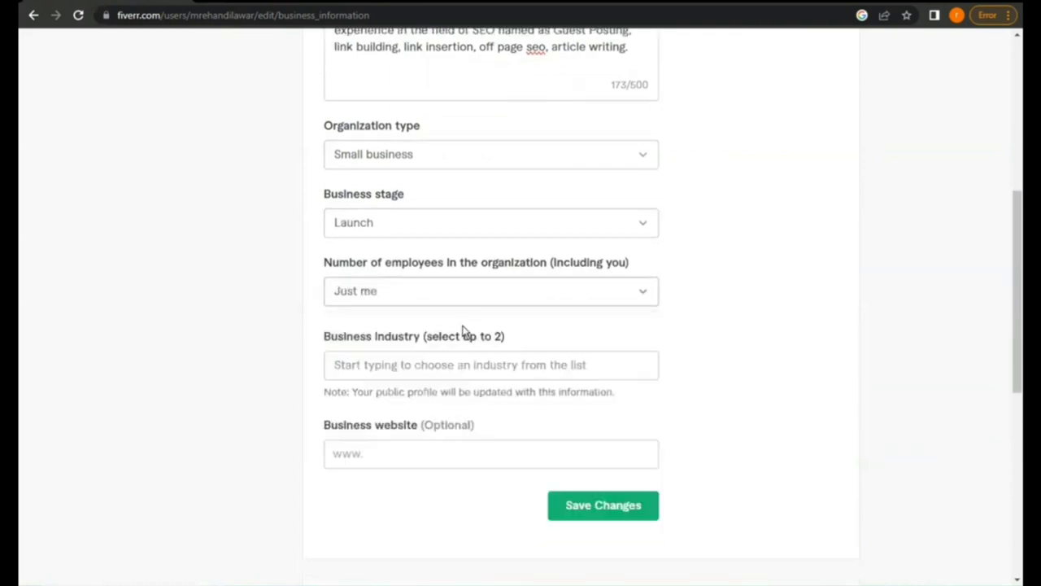
Add Digital Marketing and Marketing & Advertising as business industries and save the changes
left_click(490, 372)
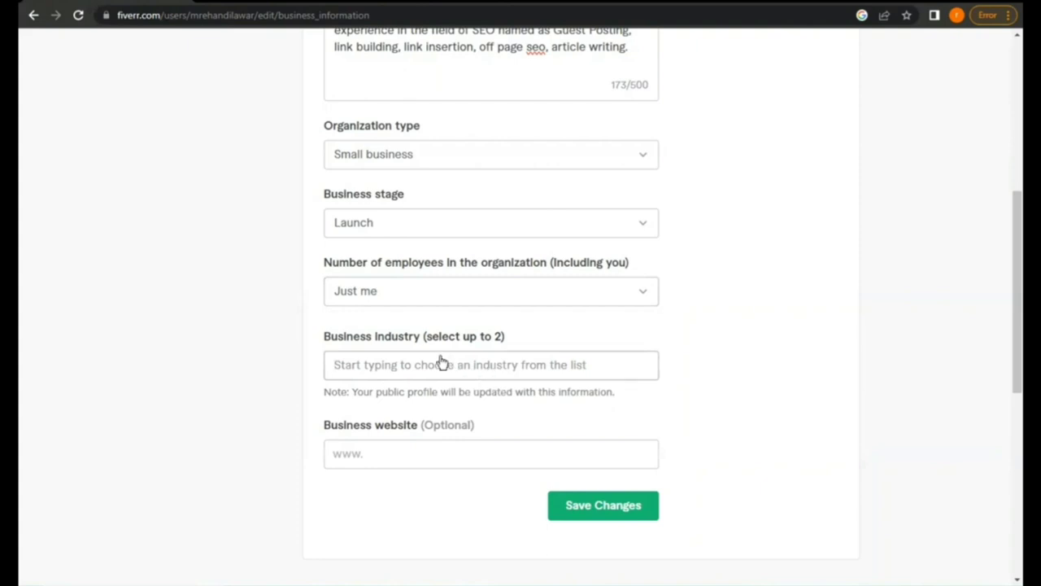
type("ma")
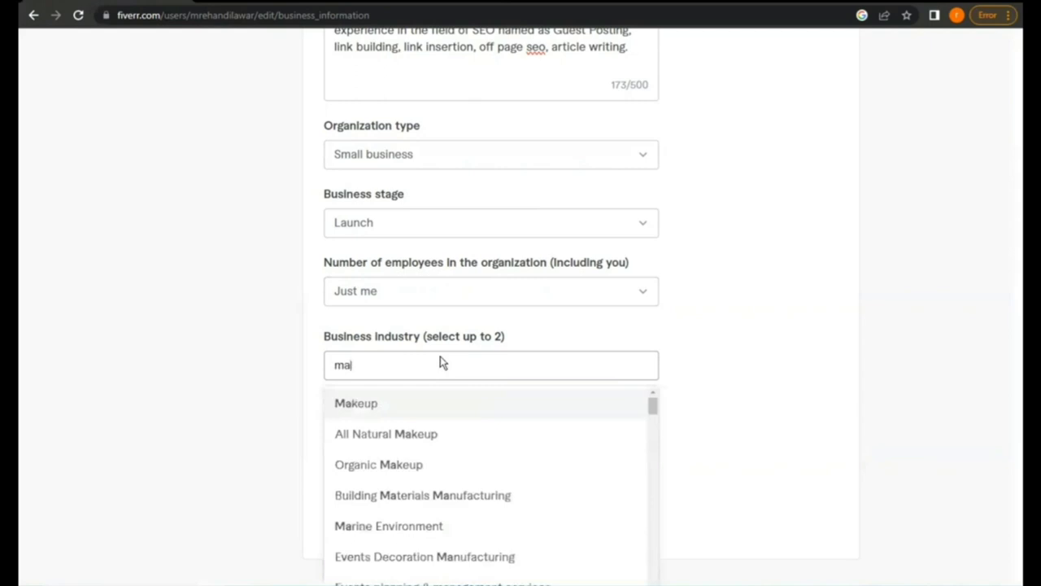
key("BackSpace")
key("BackSpace")
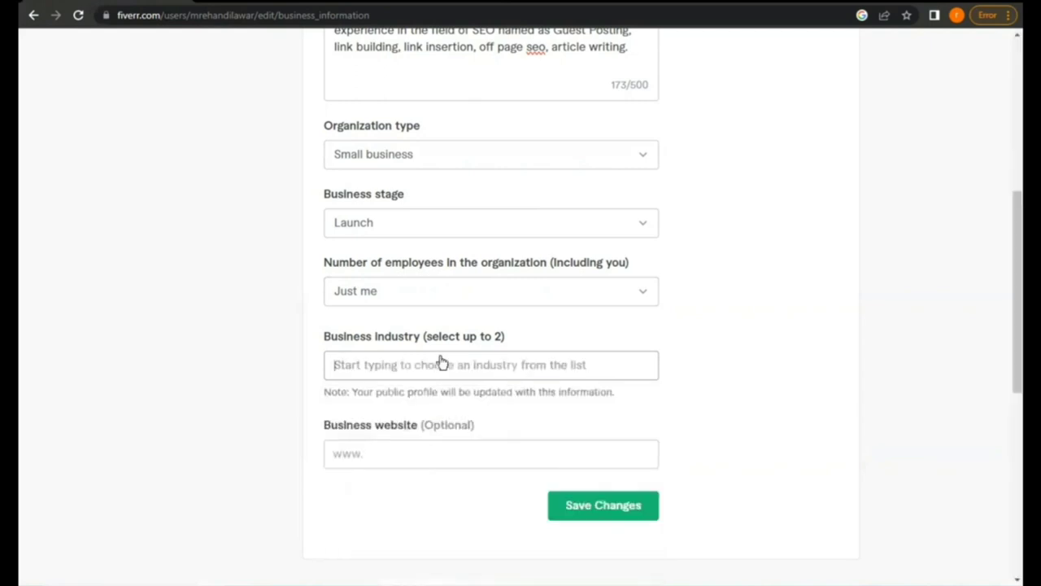
type("dig")
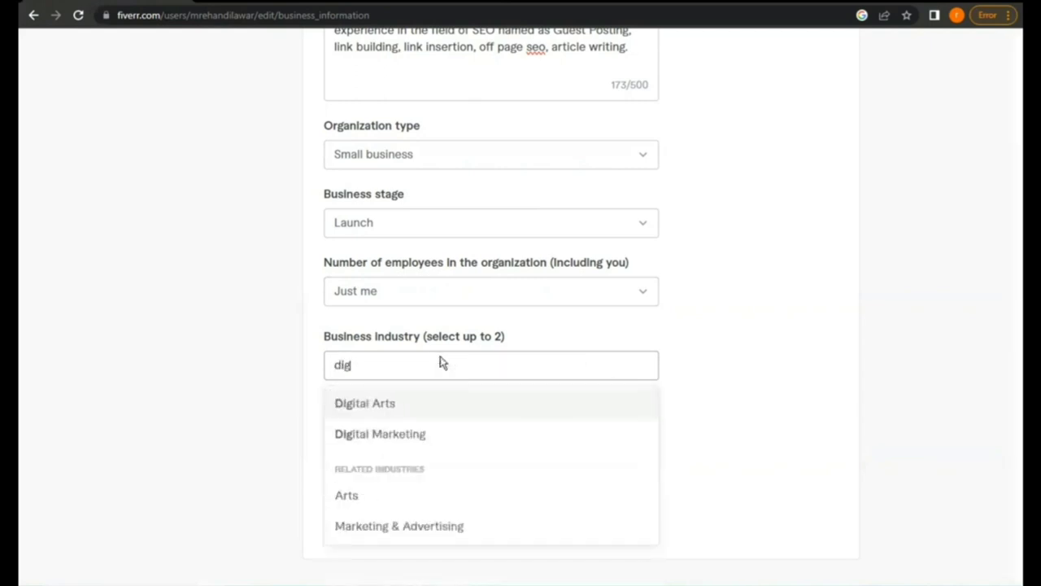
left_click(407, 434)
type("mar")
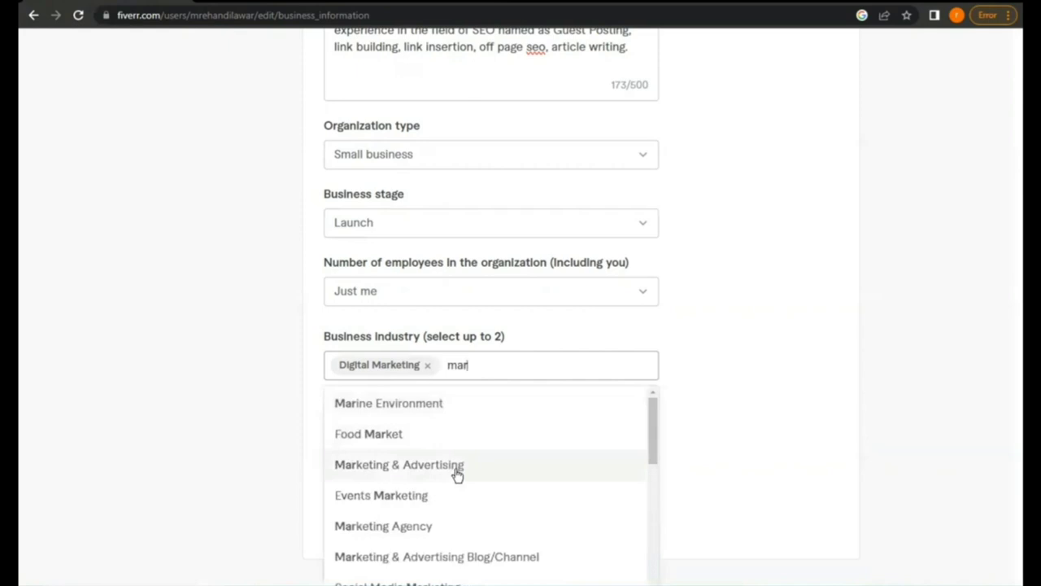
left_click(457, 475)
scroll(521, 427, "down", 1)
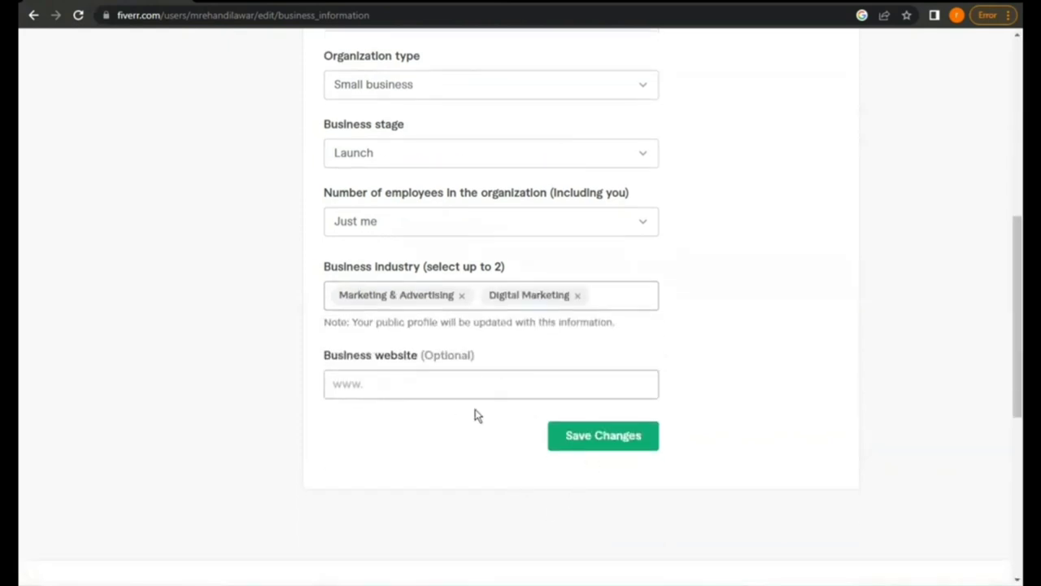
left_click(571, 441)
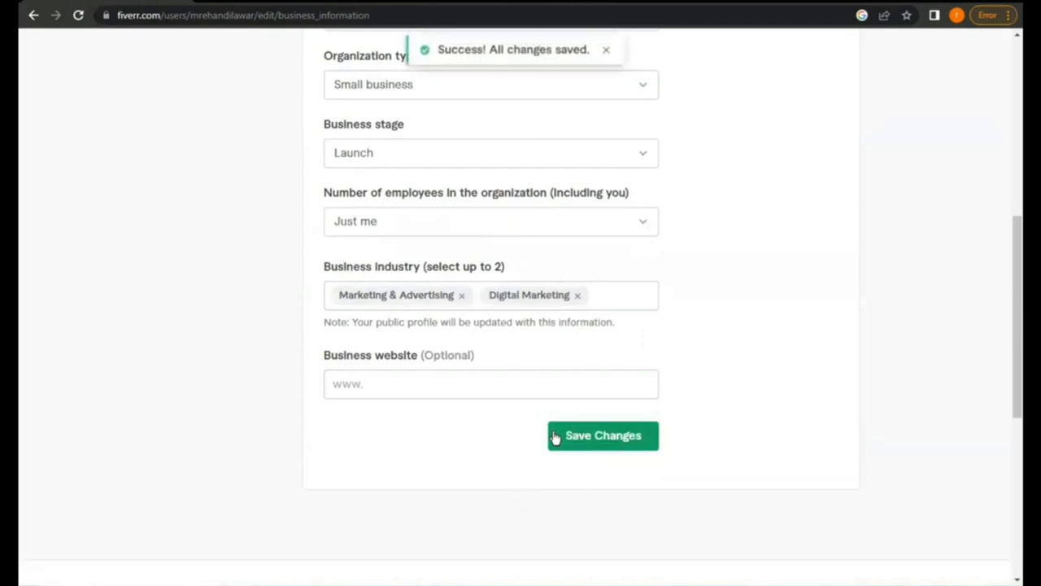
scroll(532, 427, "up", 6)
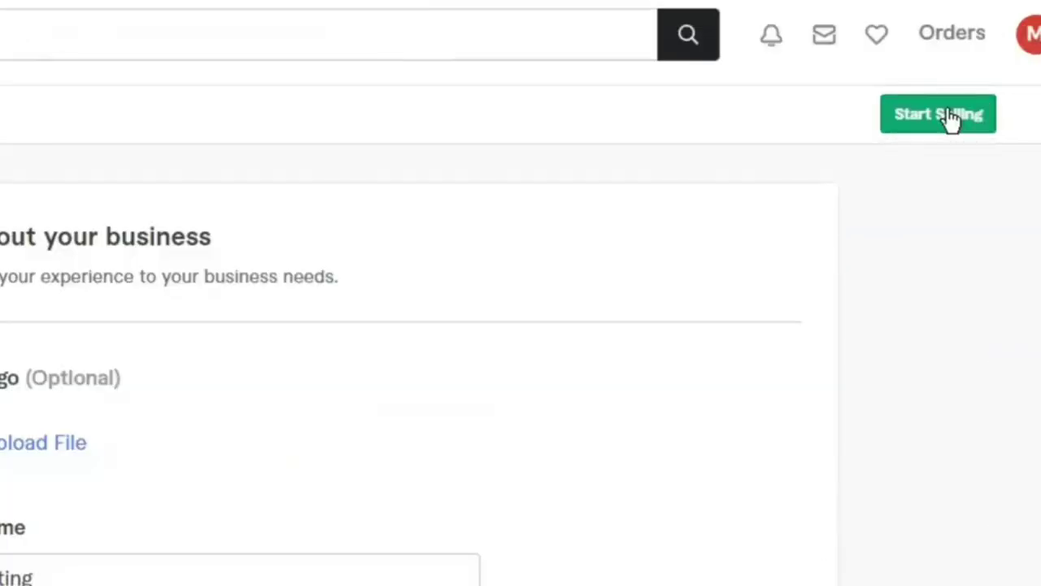
Begin seller sign-up from Start Selling and continue through the overview pages to Personal Info
left_click(952, 116)
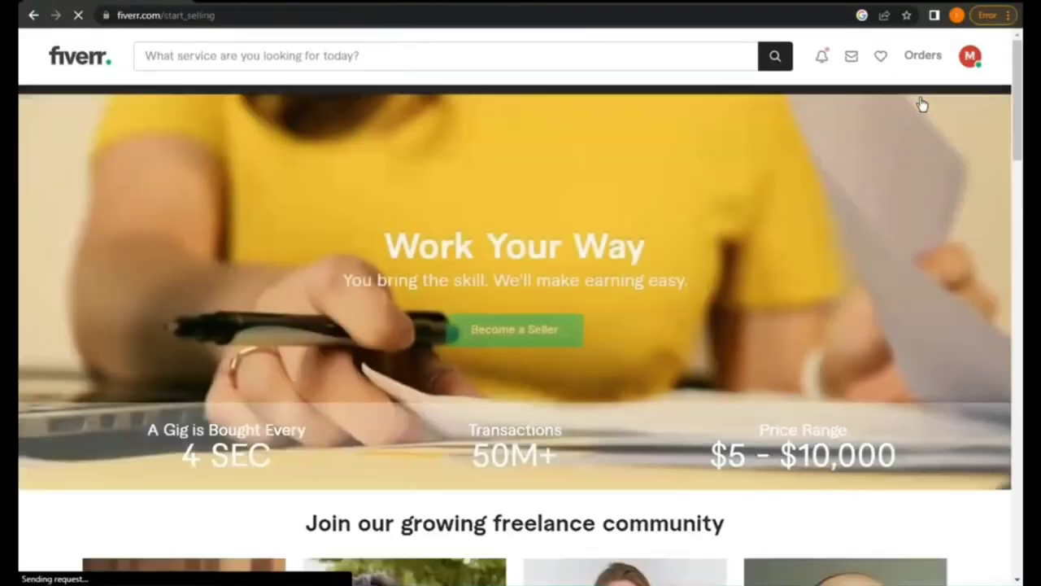
scroll(909, 130, "down", 9)
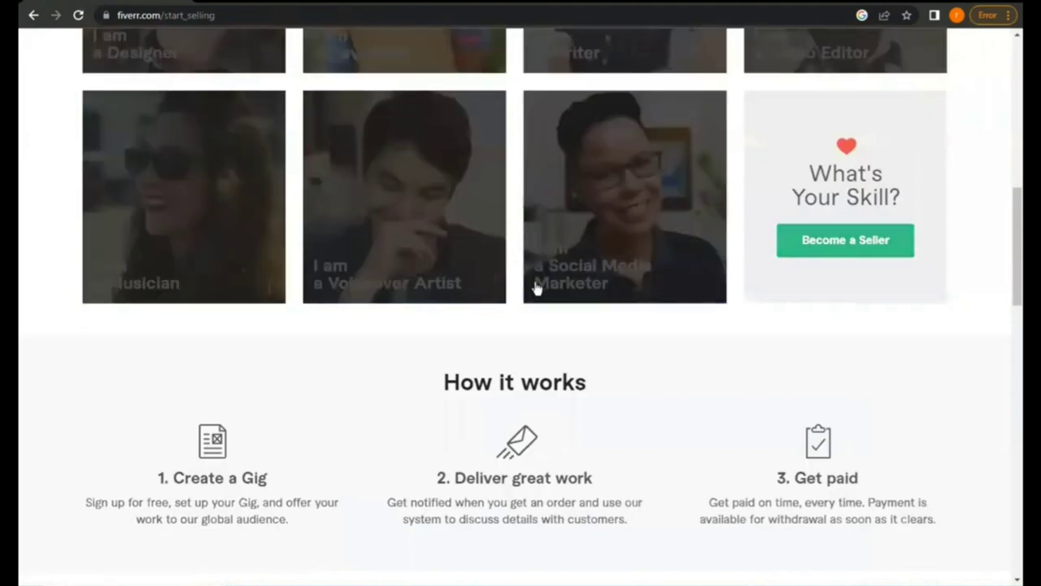
left_click(842, 241)
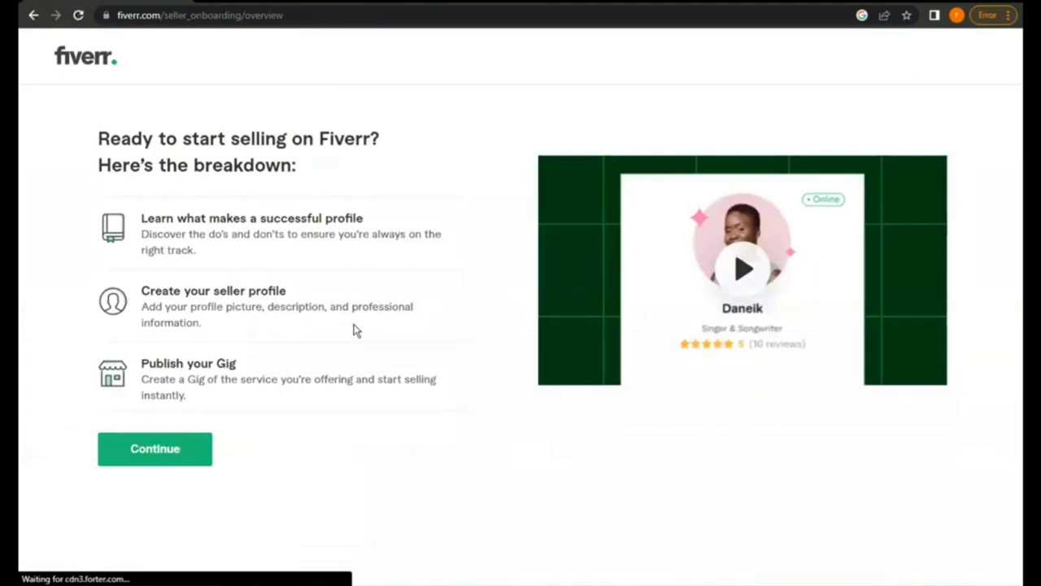
left_click(172, 461)
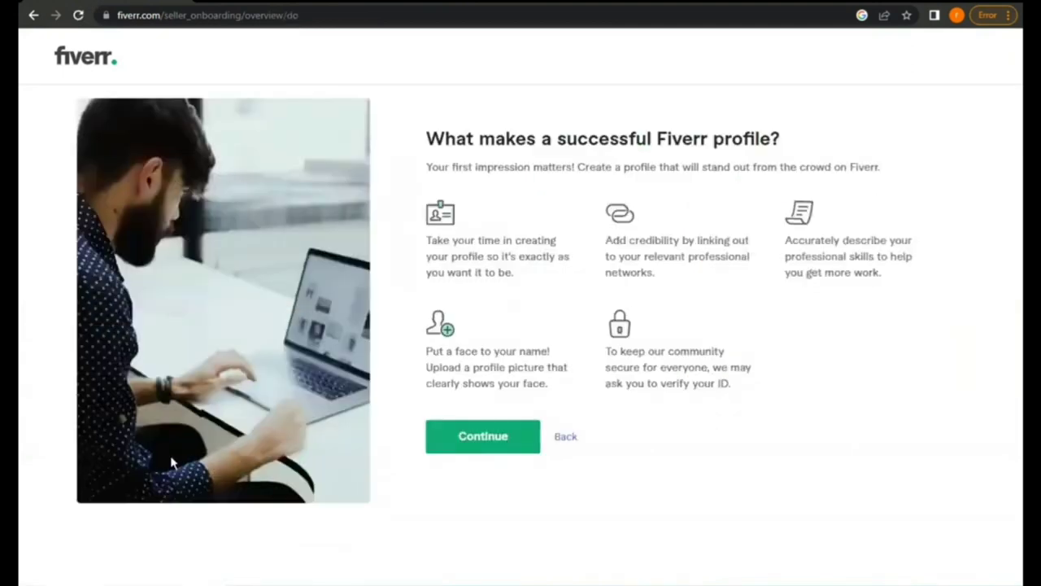
left_click(481, 452)
left_click(481, 453)
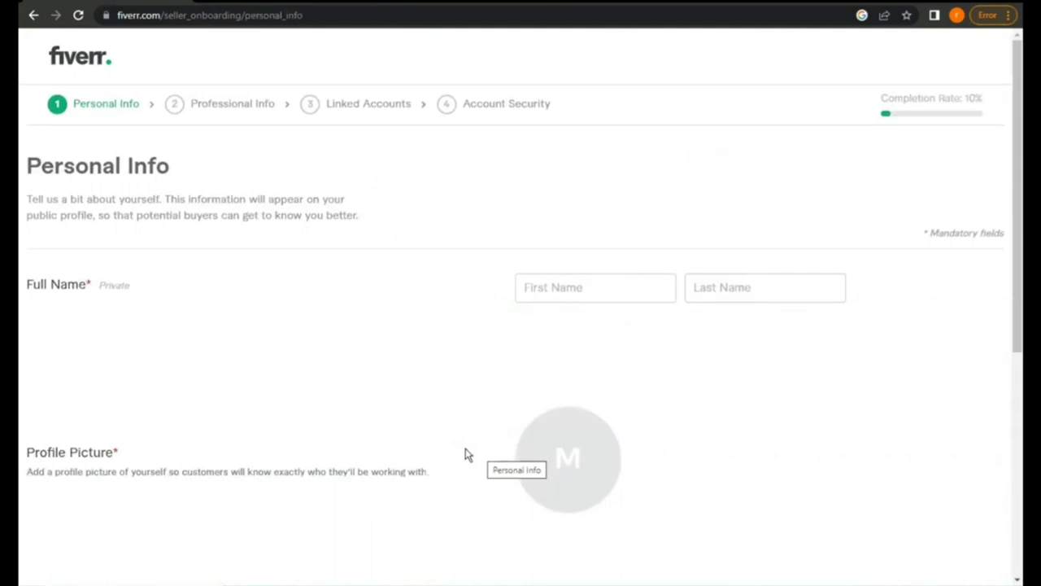
Enter the seller's first name and last name in the Full Name fields
left_click(579, 291)
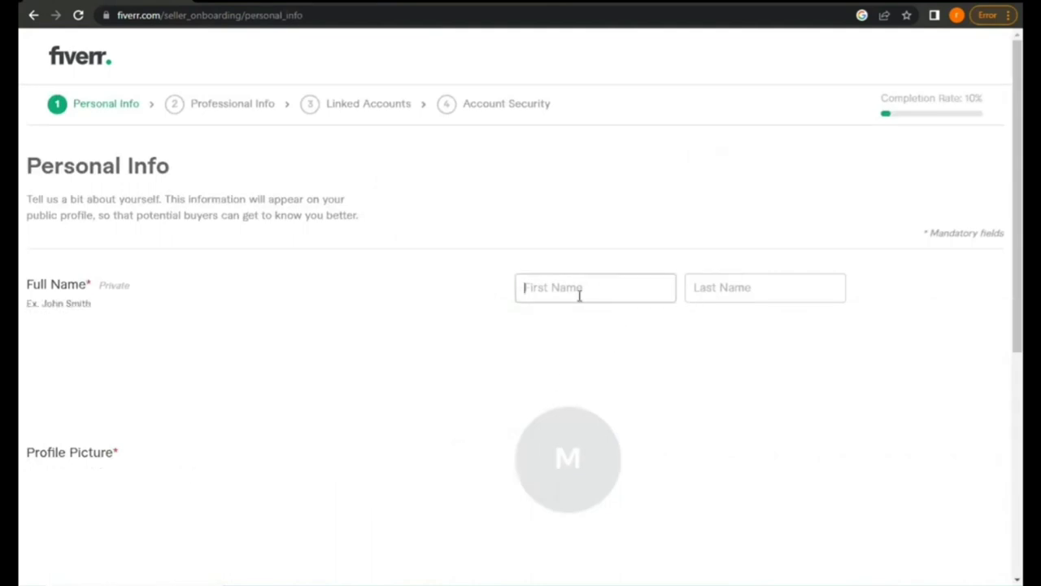
type("R")
key("BackSpace")
type("Rehan")
left_click(746, 287)
type("Dilawar")
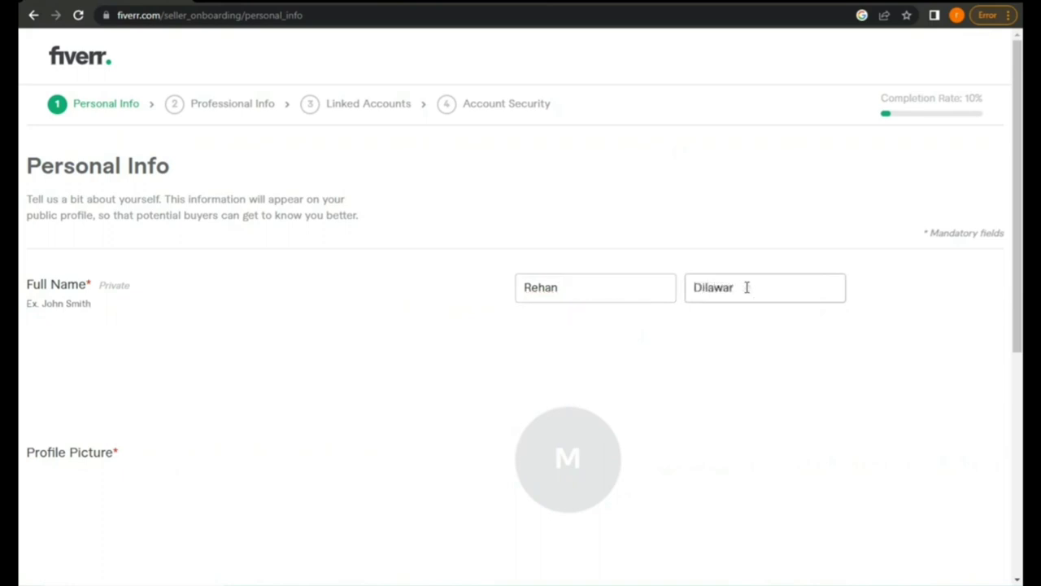
scroll(746, 287, "down", 3)
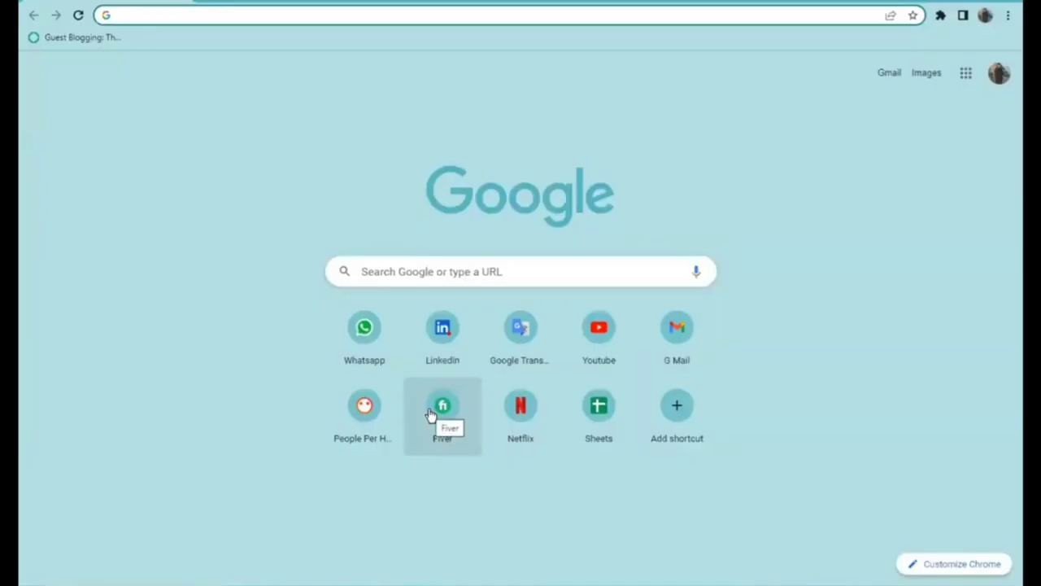
Open Fiverr, switch the account to selling mode, and open the seller's profile
left_click(431, 414)
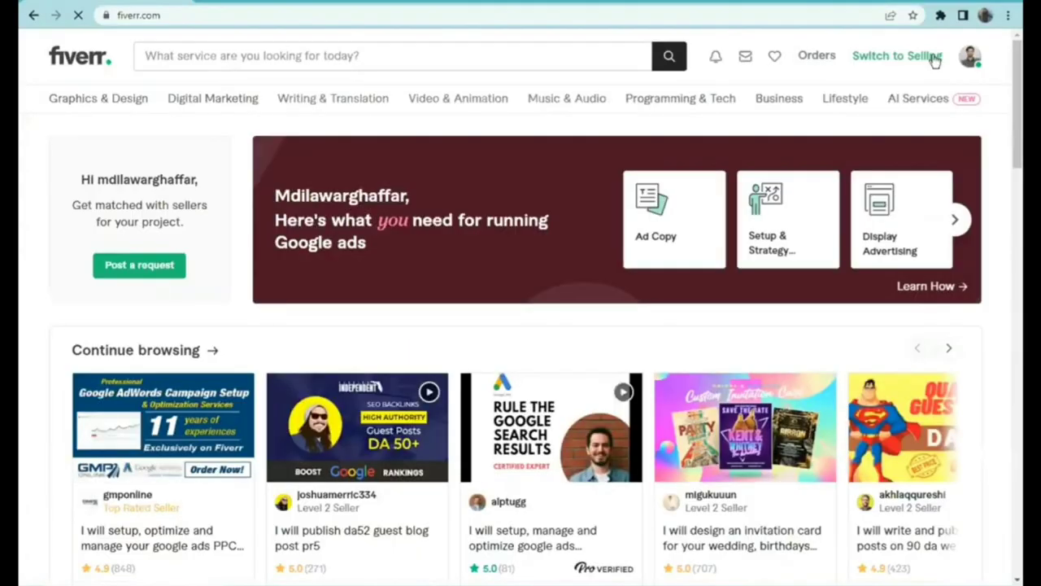
left_click(929, 59)
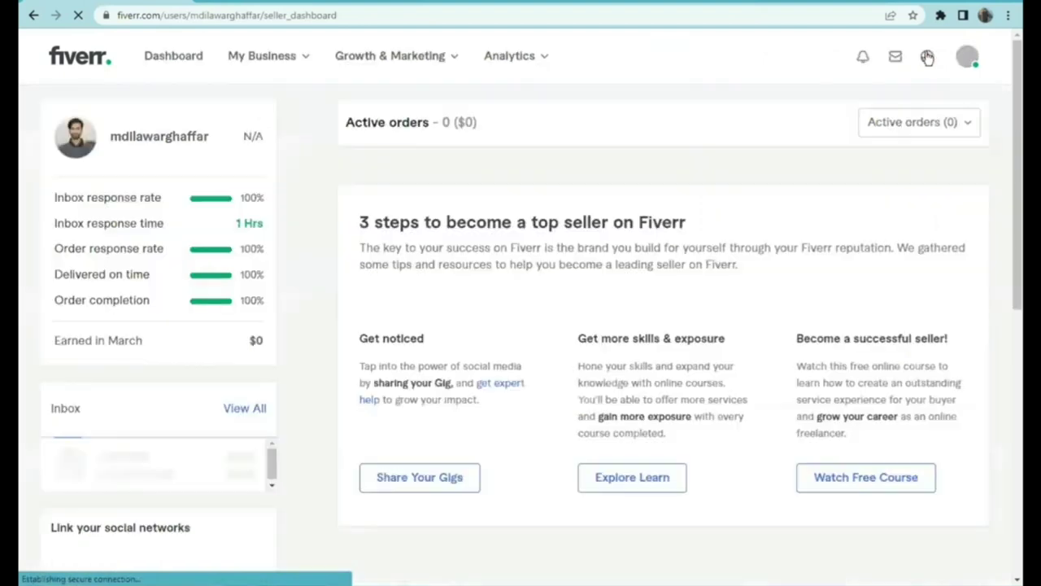
left_click(77, 142)
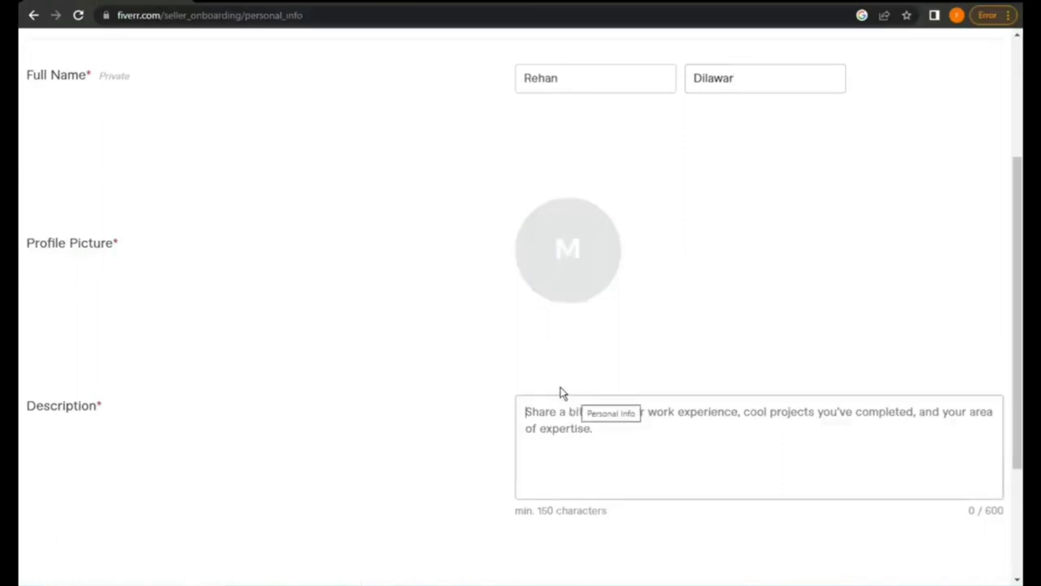
Start the description with the seller's name and 'I am the CEO of (DTS)'
left_click(560, 389)
type("m")
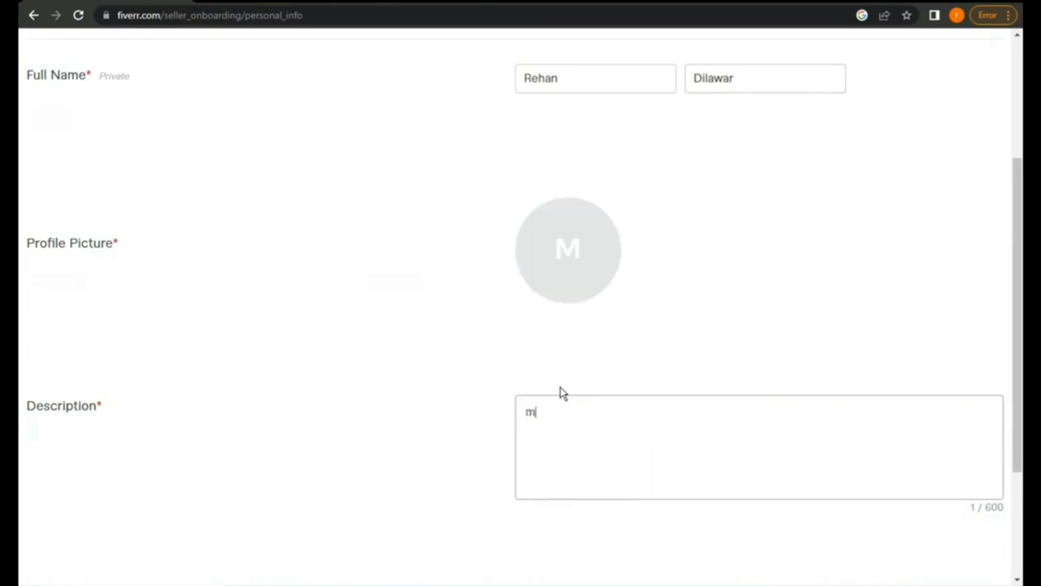
key("BackSpace")
type("My name is ")
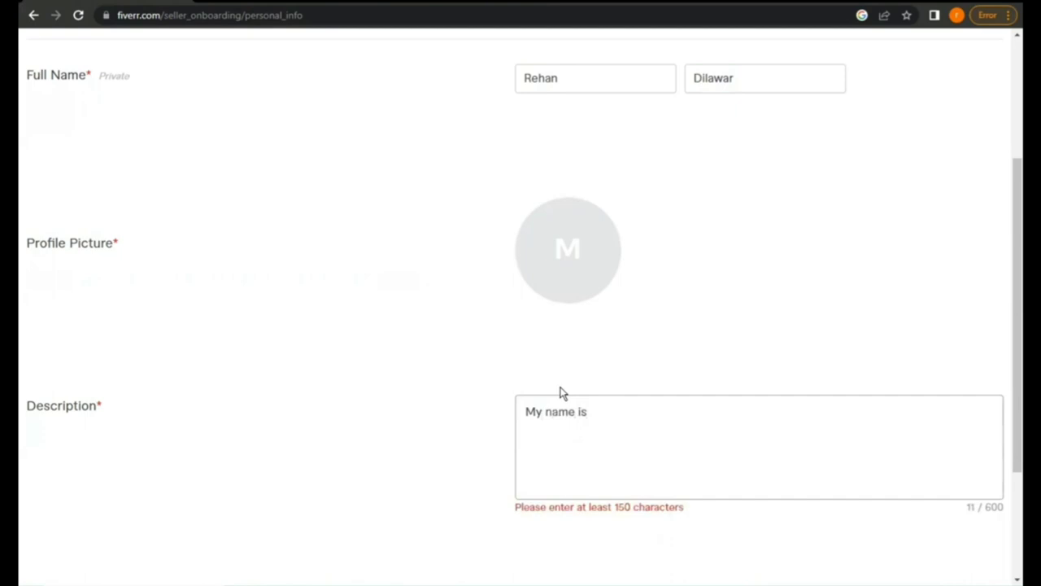
type("Rehan")
key("BackSpace")
type(". I am ")
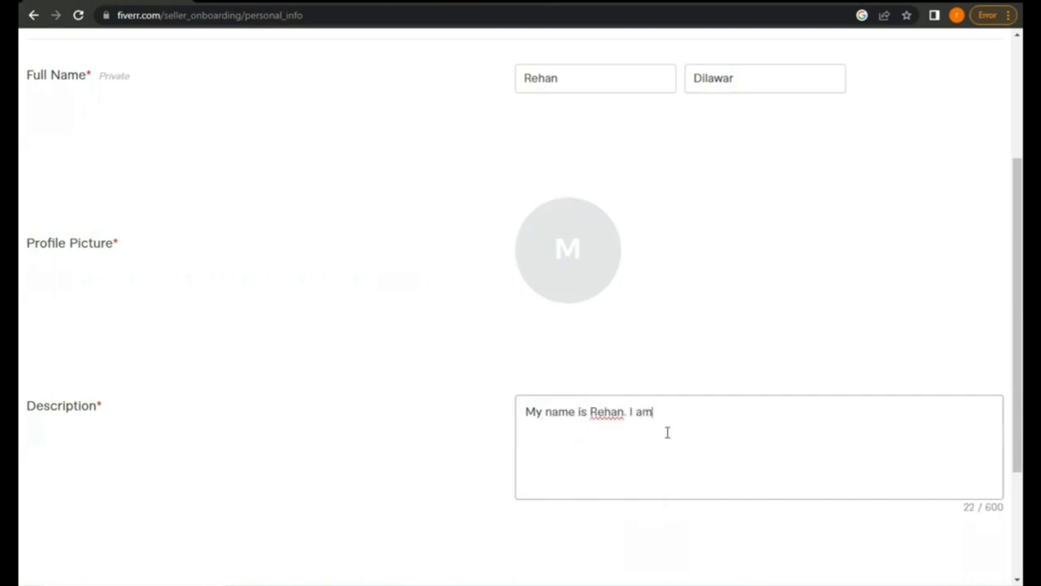
type("the ")
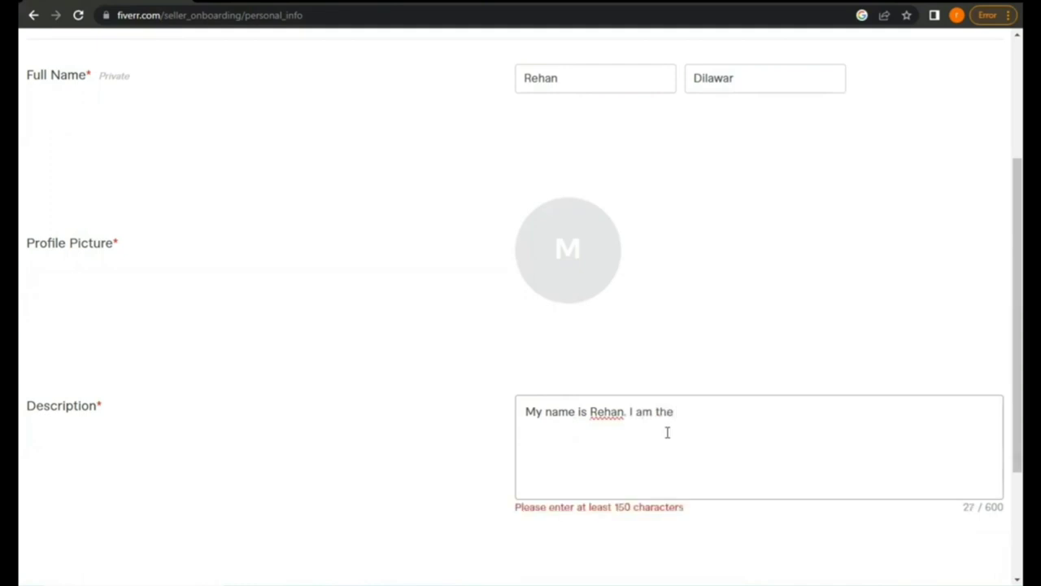
type("CEO of DTS)")
key("Left")
key("Left")
key("Left")
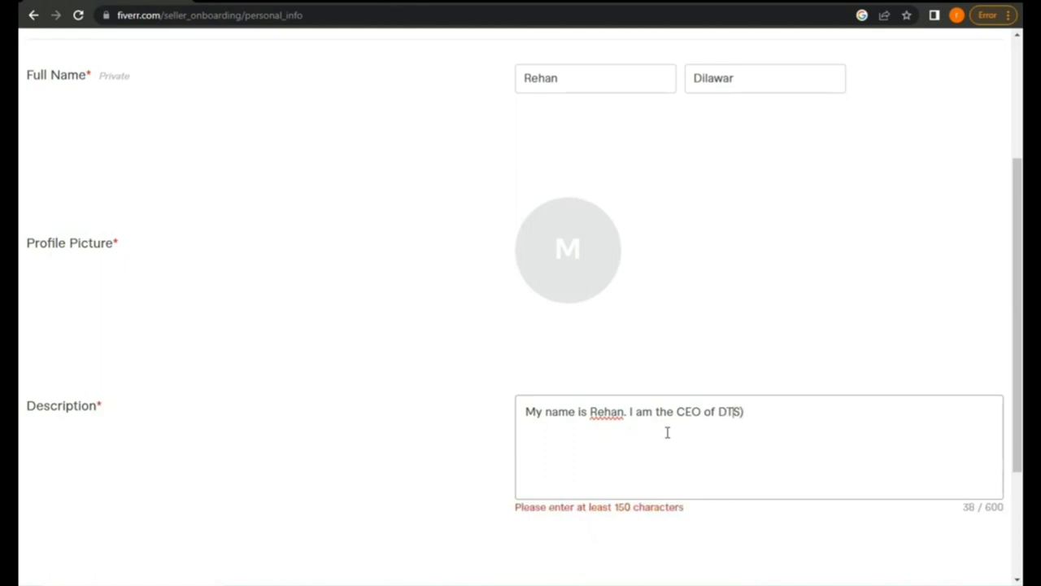
type("(")
key("BackSpace")
type("(")
left_click(777, 412)
type(". I")
key("BackSpace")
key("BackSpace")
Add SEO expertise: Off Page SEO, guest posting, link building and link insertion
type("i HAVE ")
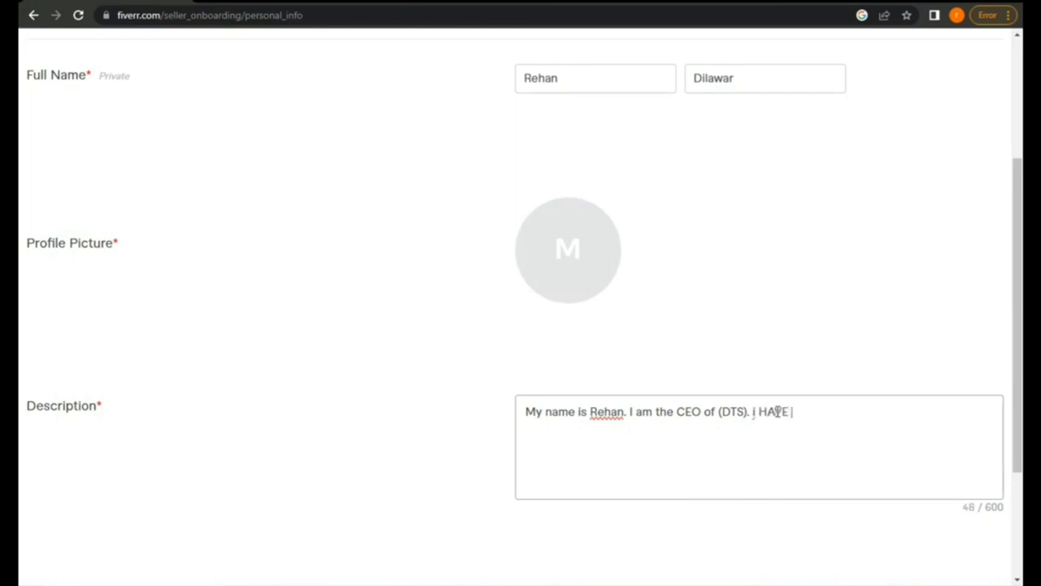
type("EXPERTISE i")
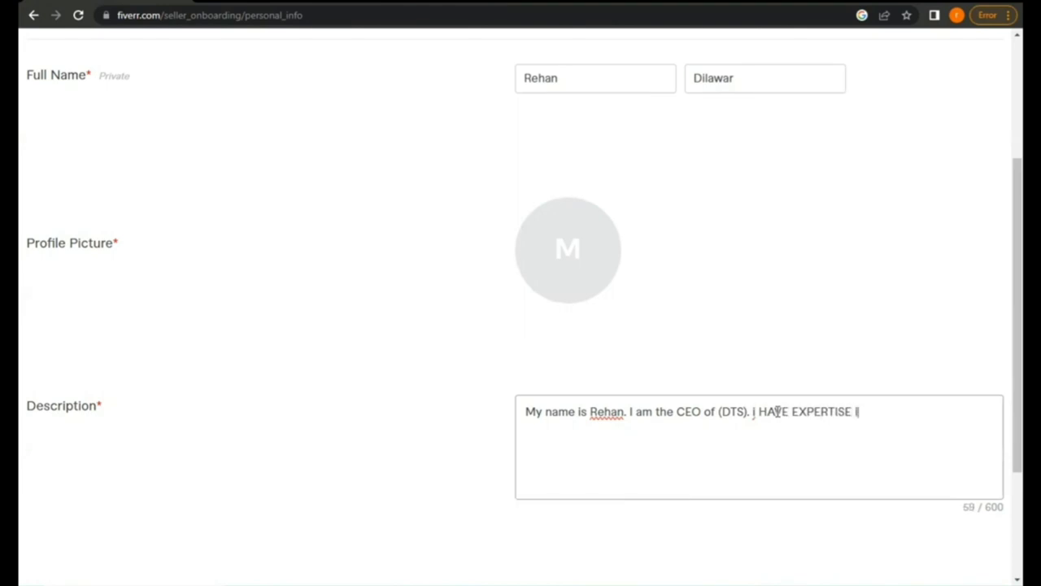
type("n the fl")
type("eld of")
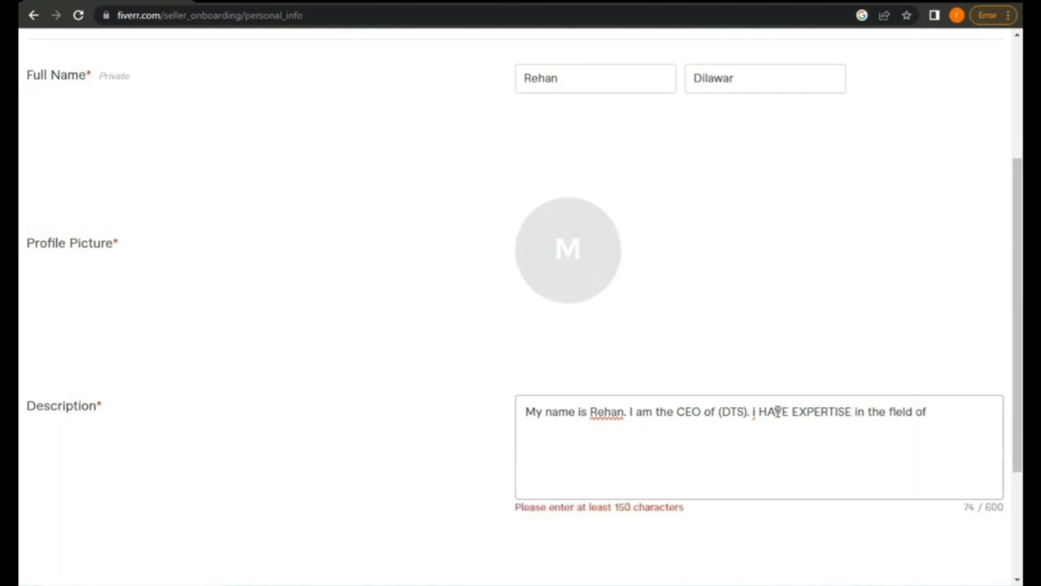
type("SEO named as ")
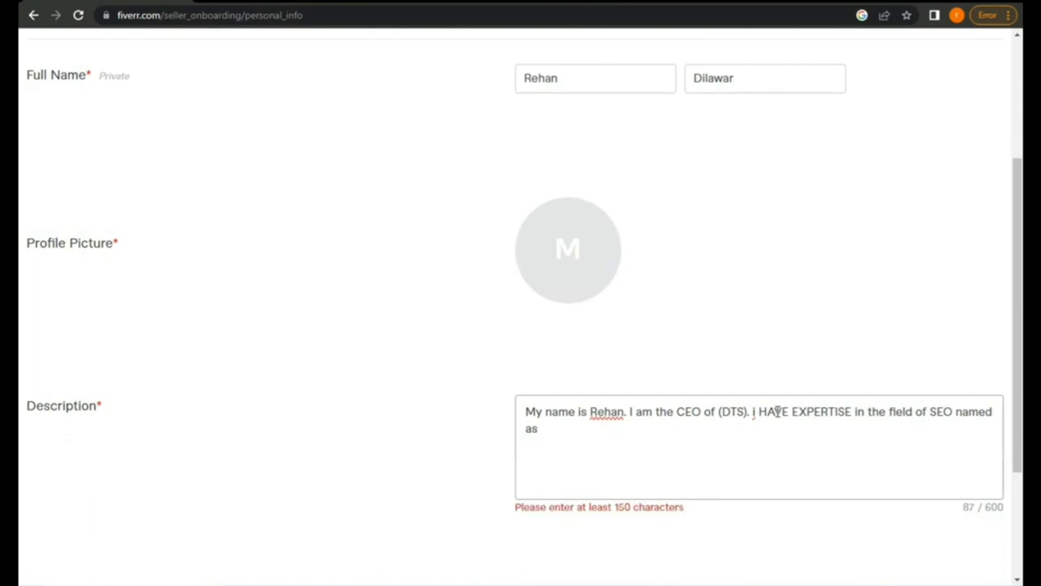
type("O")
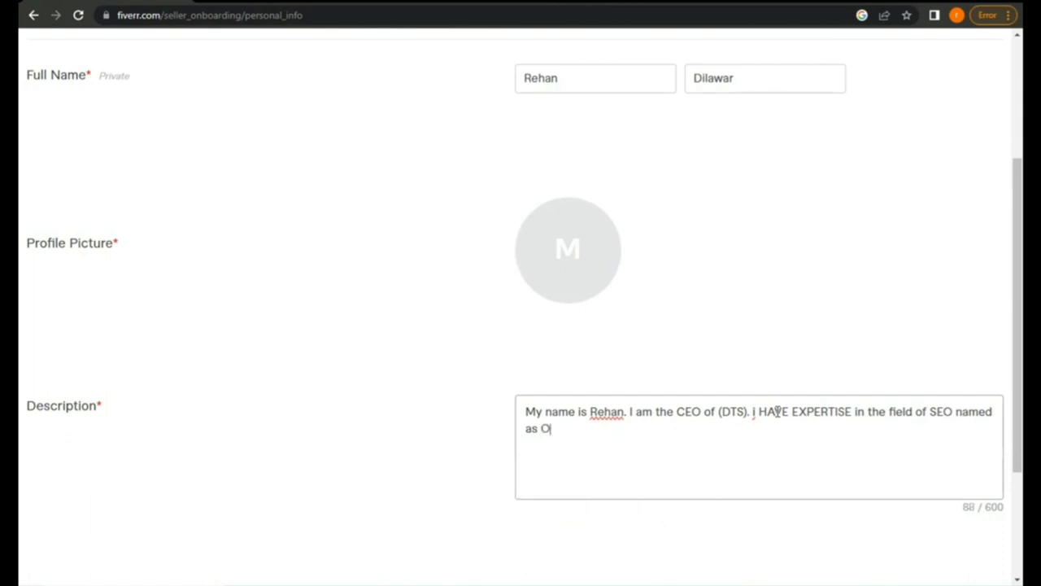
type("ff Page SEO,")
key("BackSpace")
type(", ")
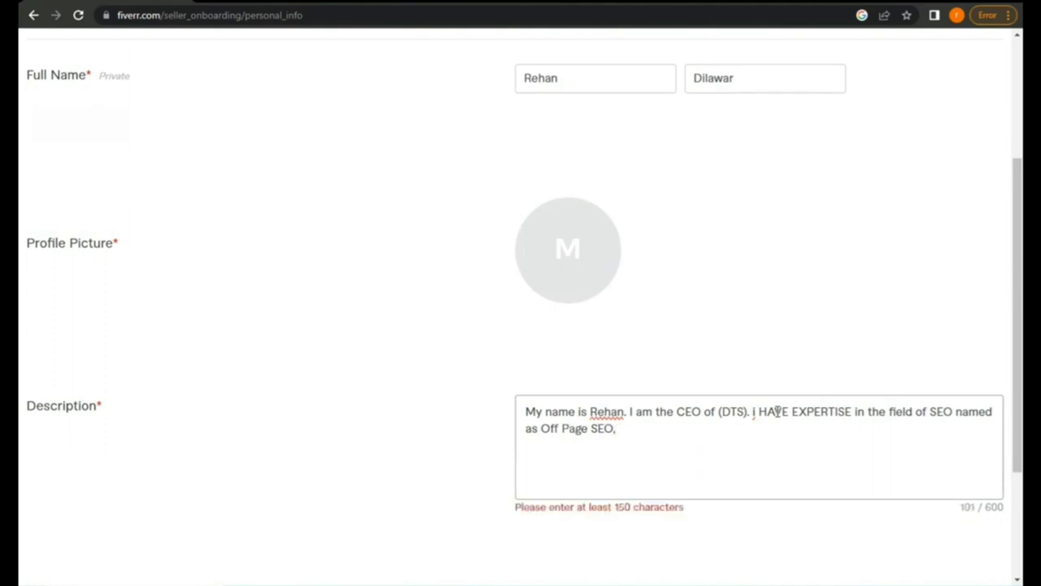
type("guest")
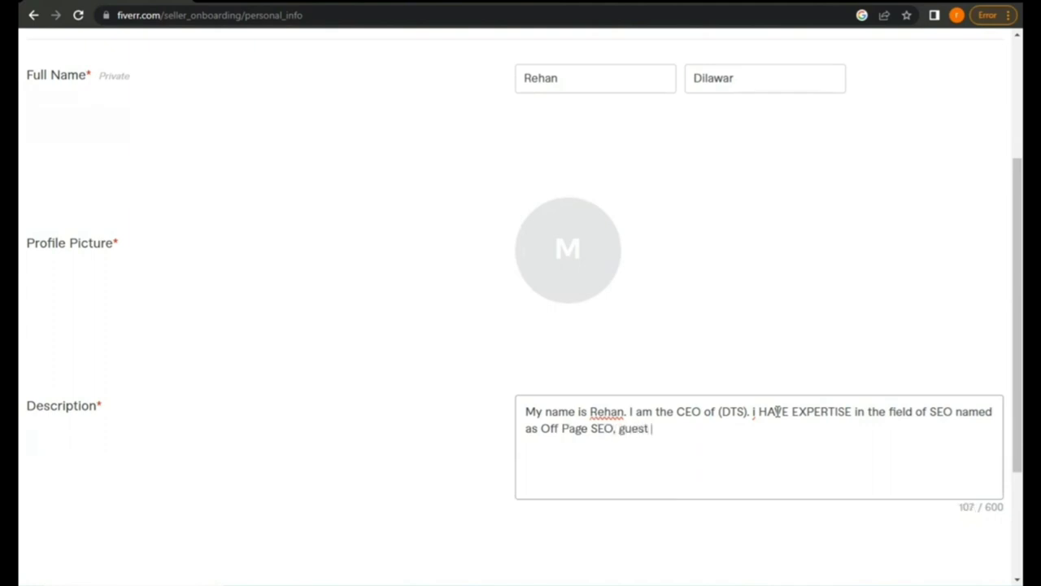
type(" posting, ")
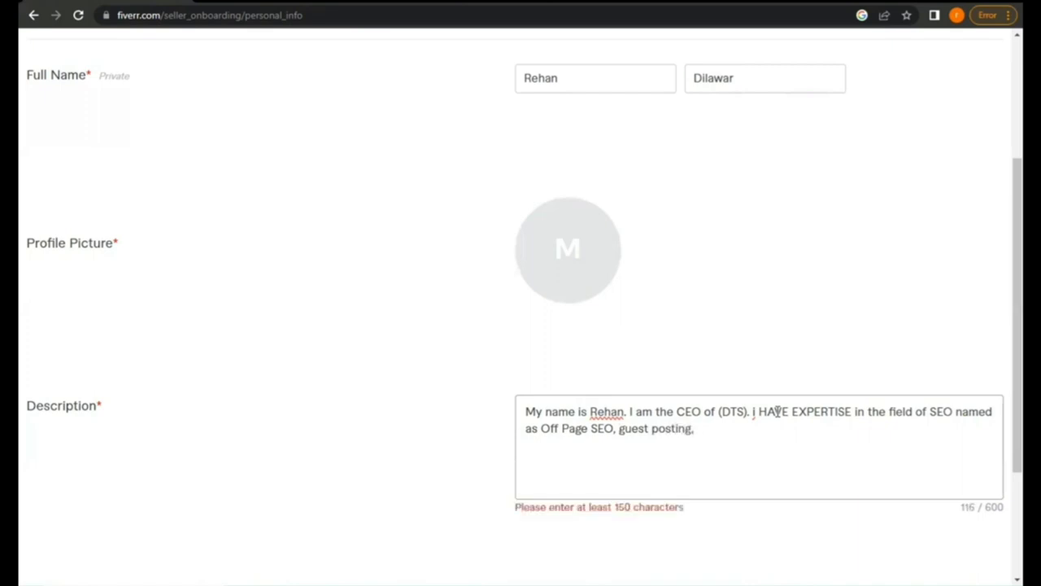
type("link bu")
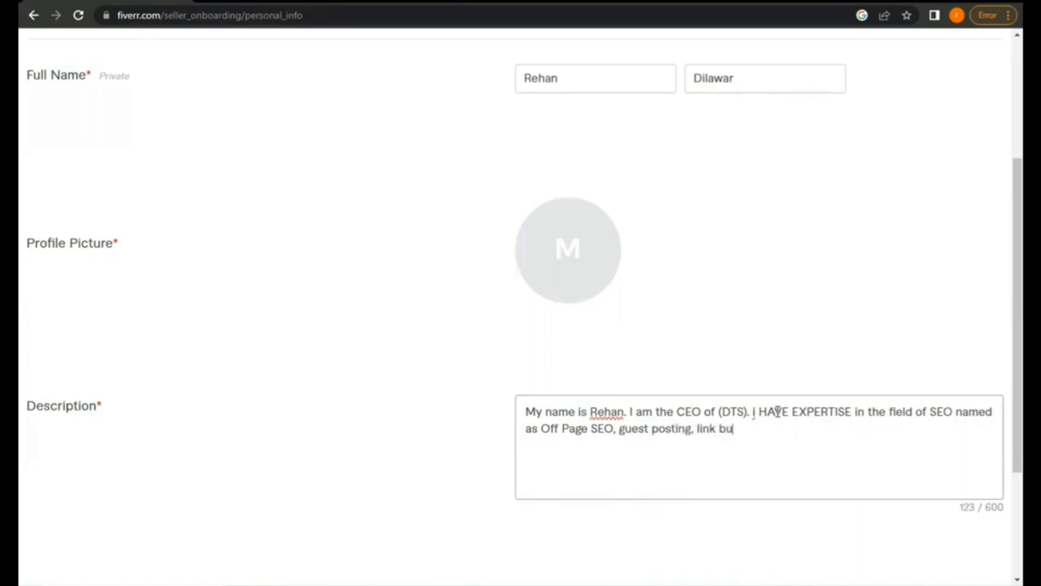
type("ilding, link insertiom")
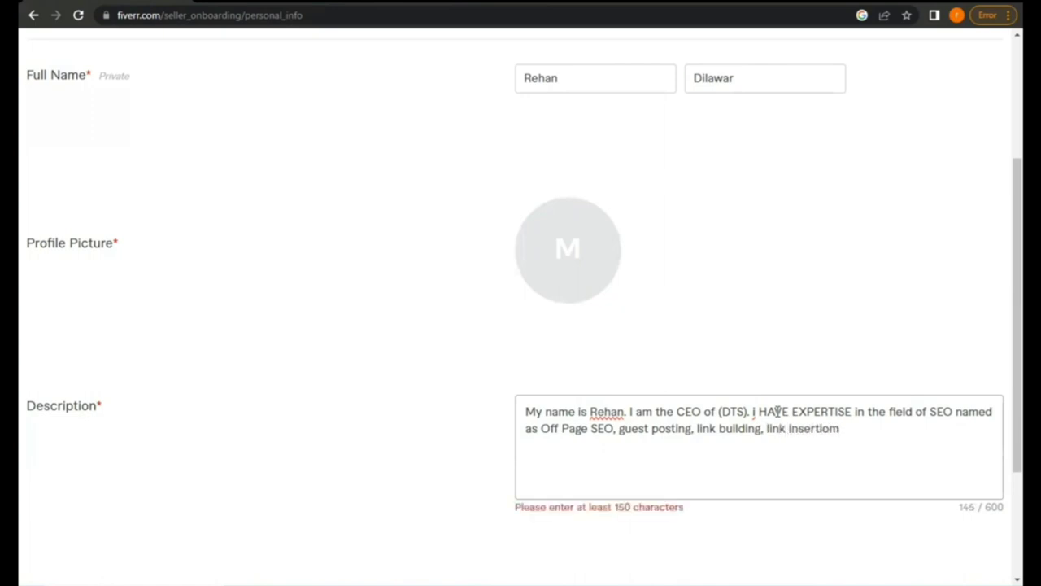
Fix 'insertion', then add content and article writing, 2 years' experience, and 'take my seo services.'
key("BackSpace")
type("n, conte")
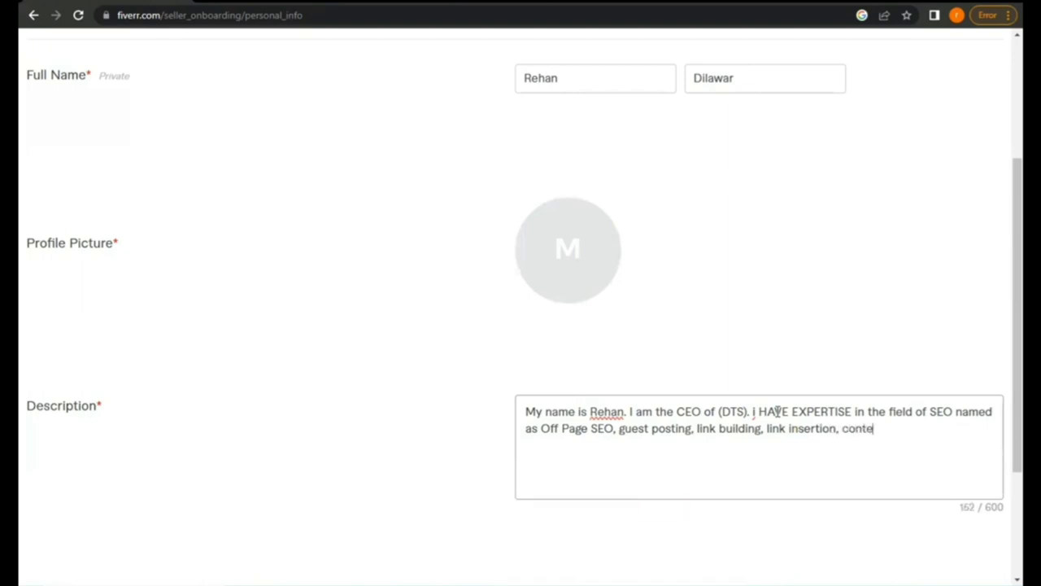
type("nt writing, art")
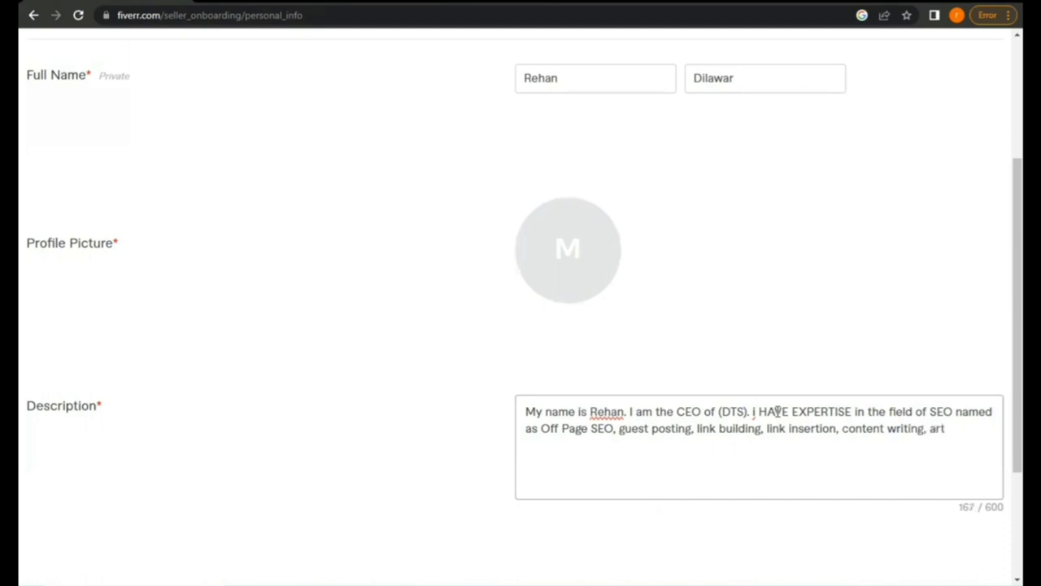
type("icle writing,")
key("BackSpace")
type("etc")
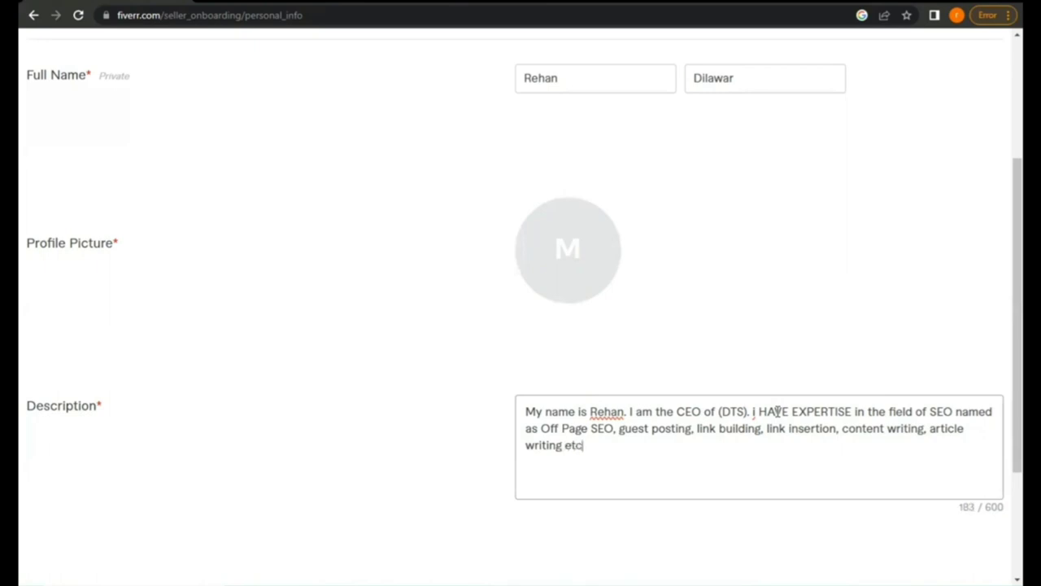
type(". I have 2 years of")
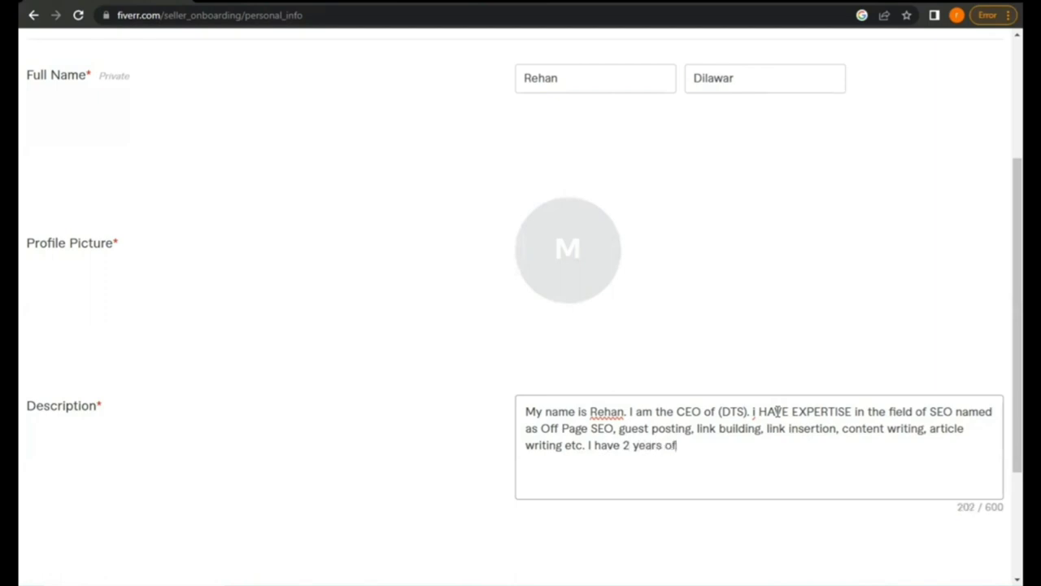
type(" experience")
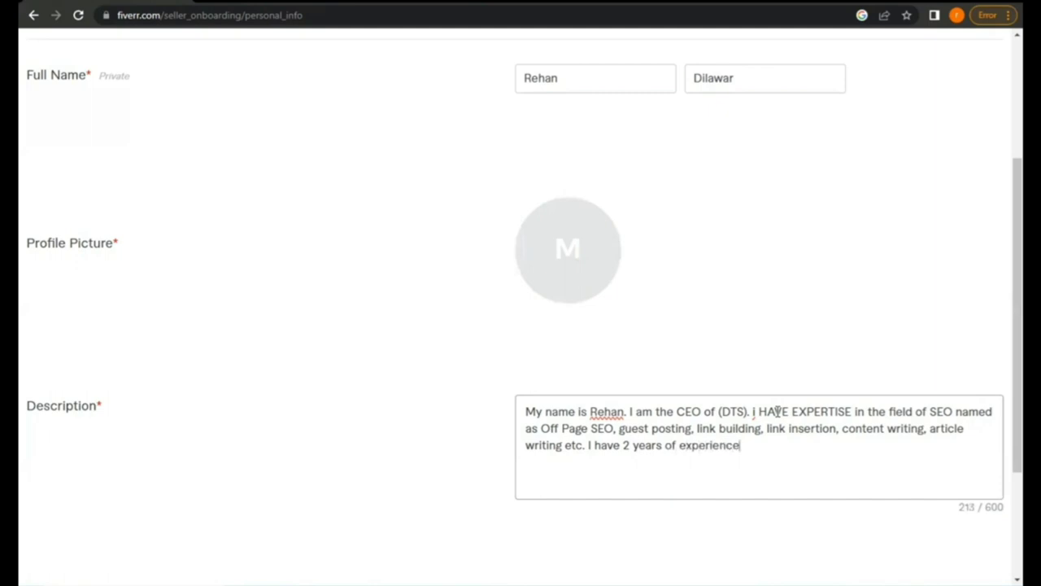
type(" in this field")
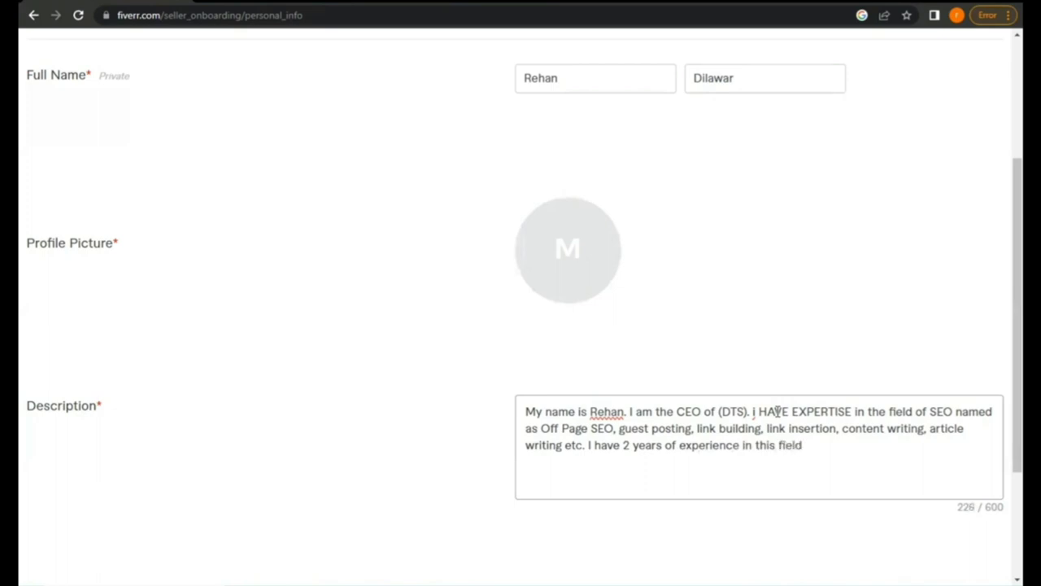
type(" . Get in touch wit")
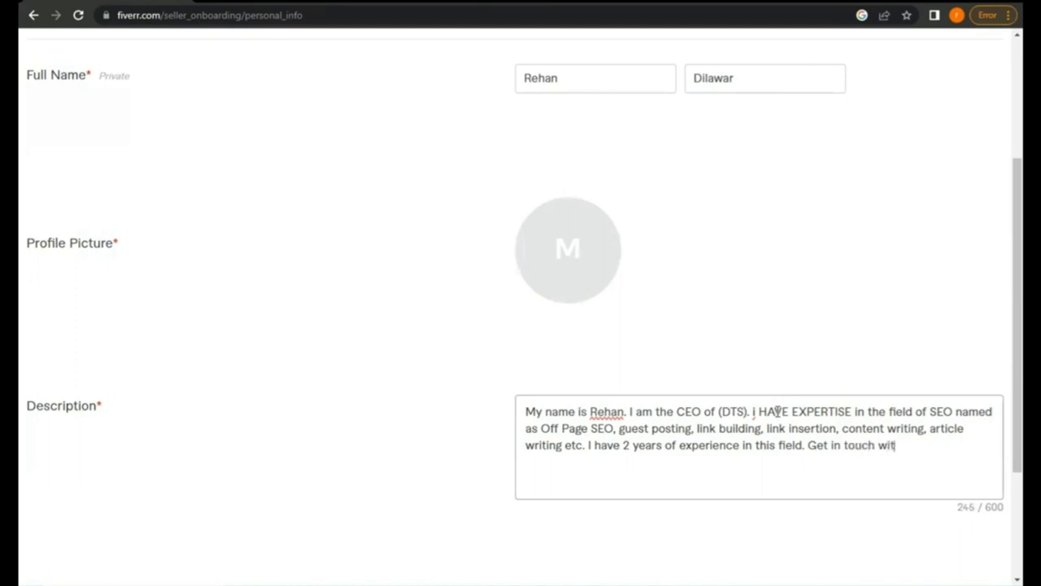
type("h us to take ou")
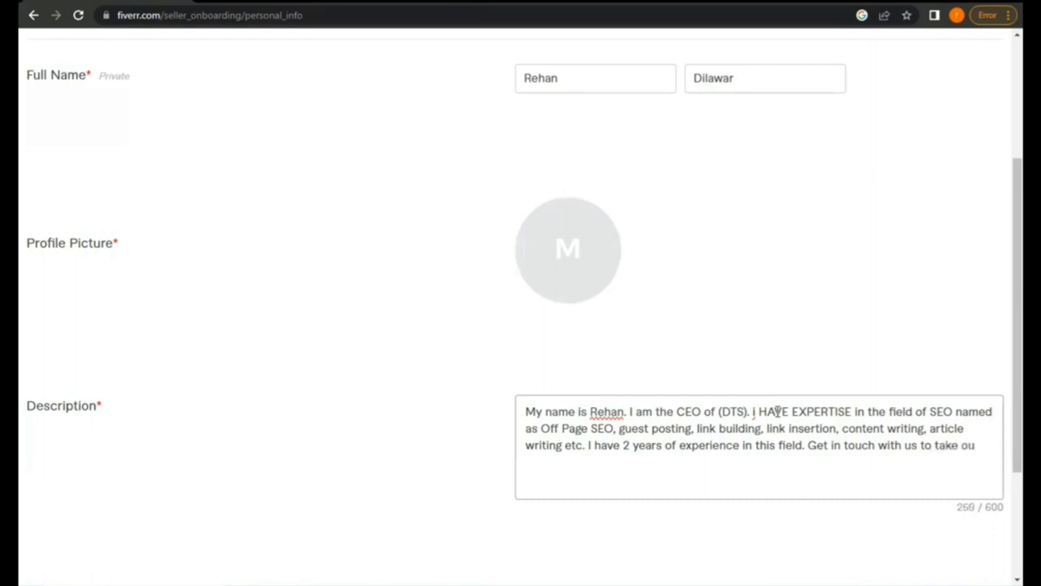
key("BackSpace")
key("BackSpace")
type("my ")
type("s")
type("eo ")
type("servic")
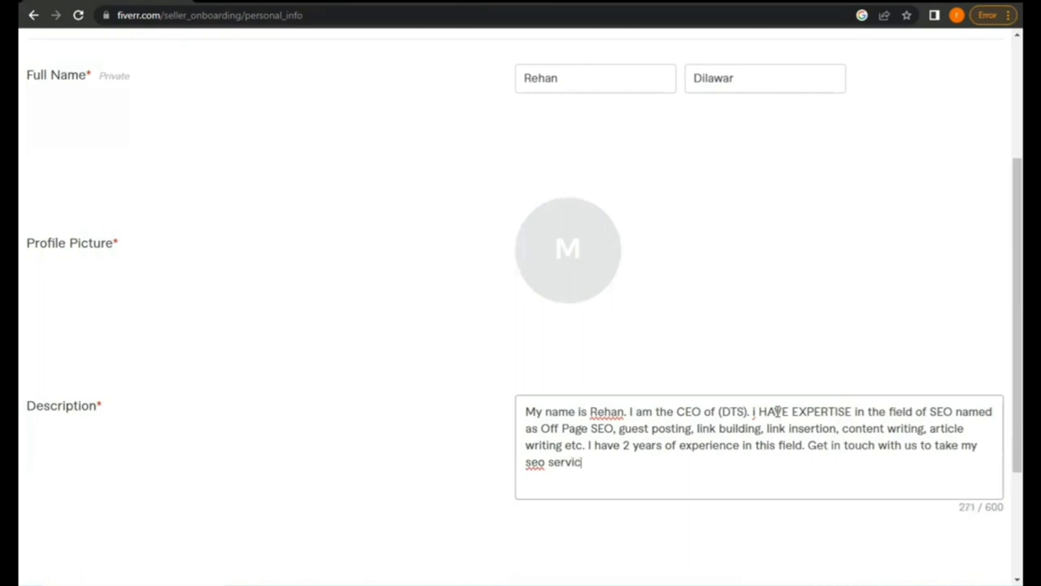
type("es.")
Upload DSC_0021 from the Downloads folder as the seller's profile photo
left_click(567, 253)
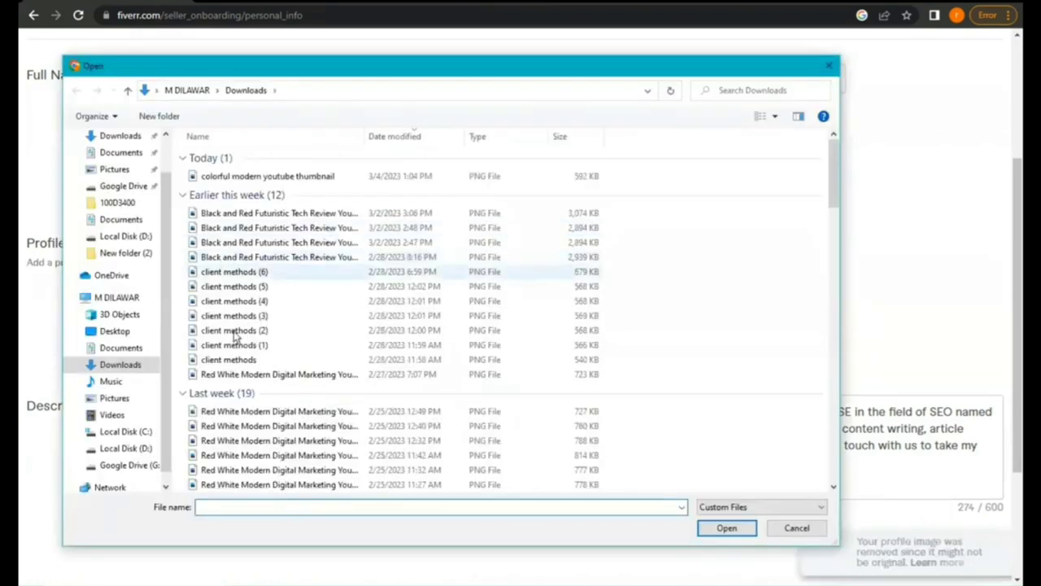
scroll(248, 372, "down", 3)
scroll(249, 372, "down", 8)
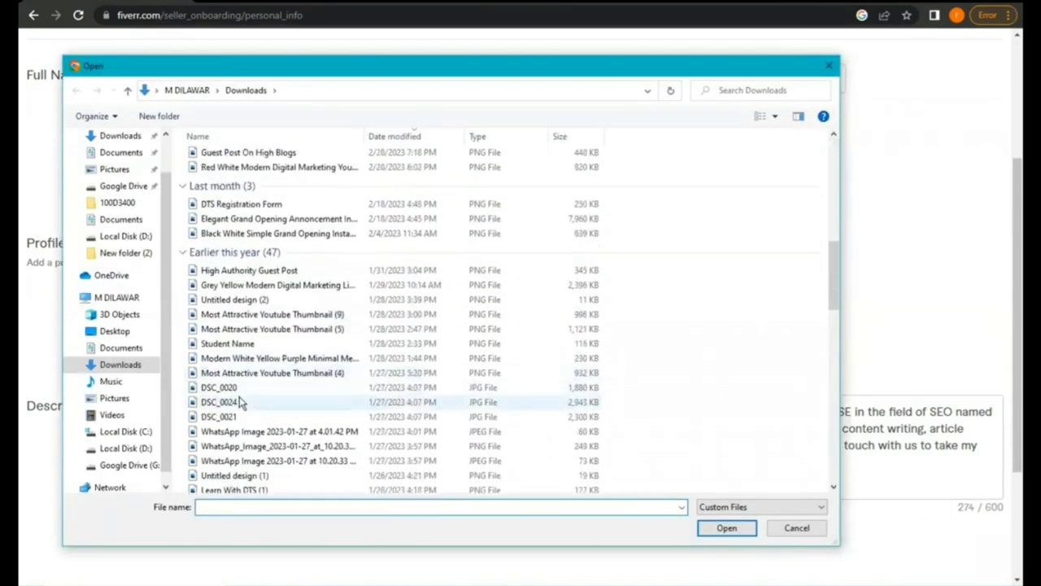
left_click(236, 417)
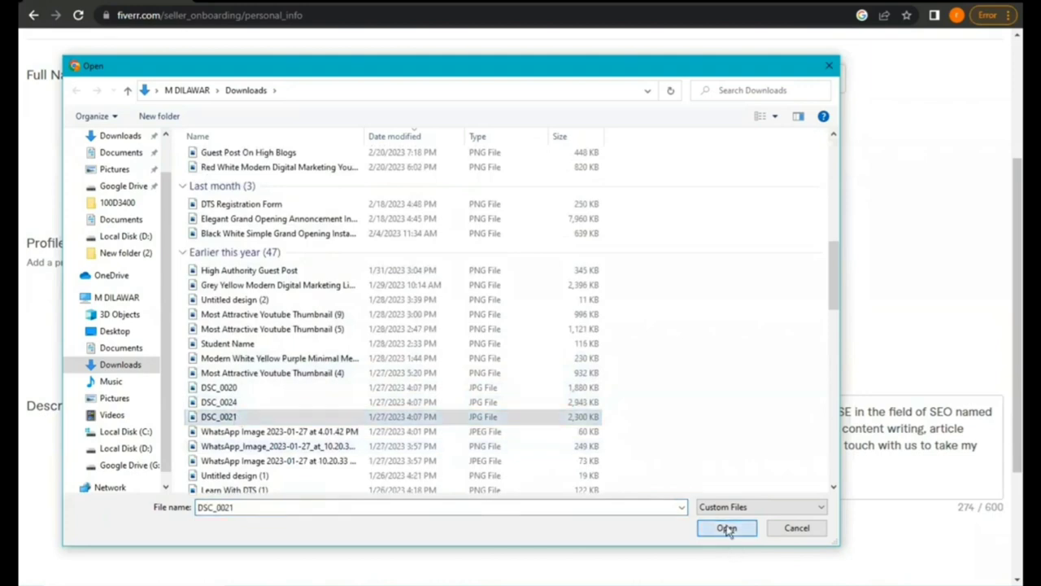
left_click(727, 528)
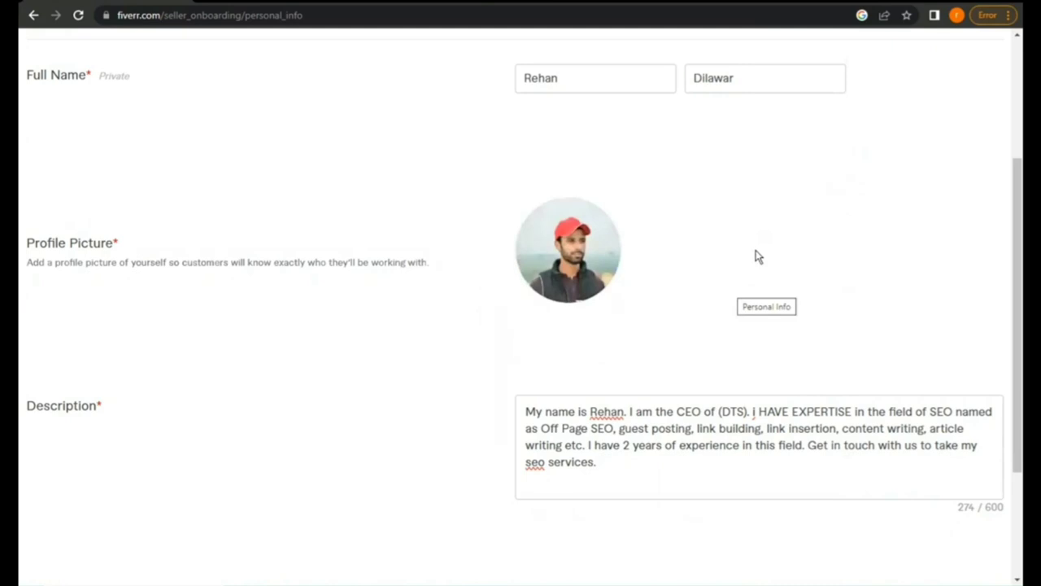
scroll(755, 253, "down", 2)
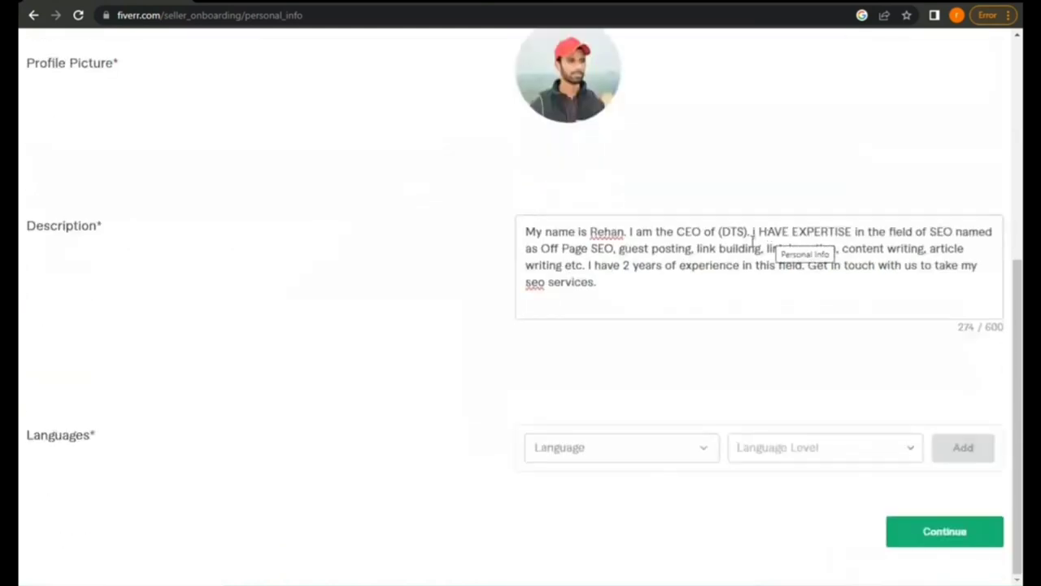
Pick English in the Language dropdown, set it to Conversational, and add it to Languages
left_click(694, 457)
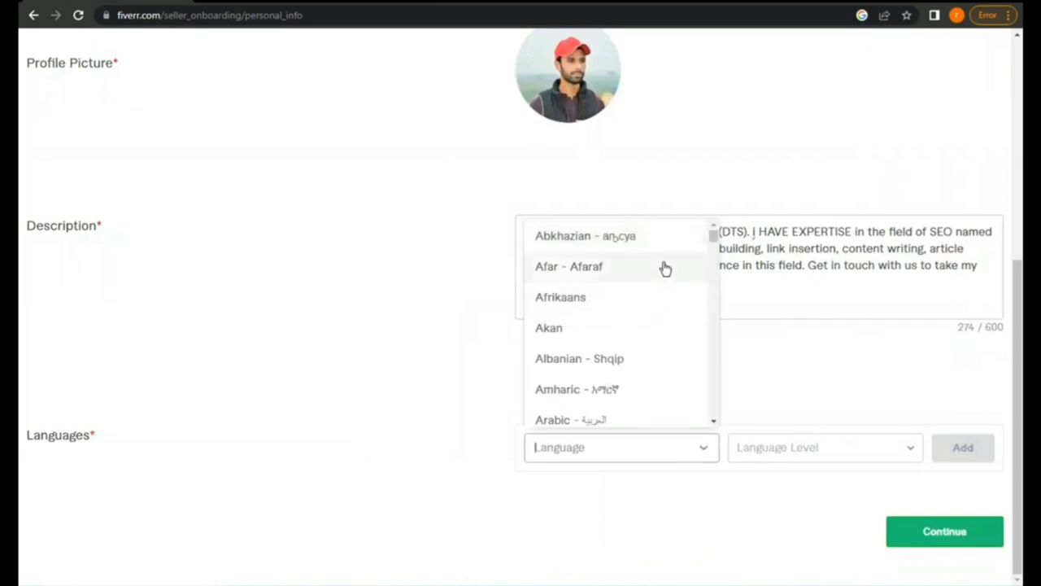
scroll(651, 334, "down", 3)
scroll(651, 334, "up", 3)
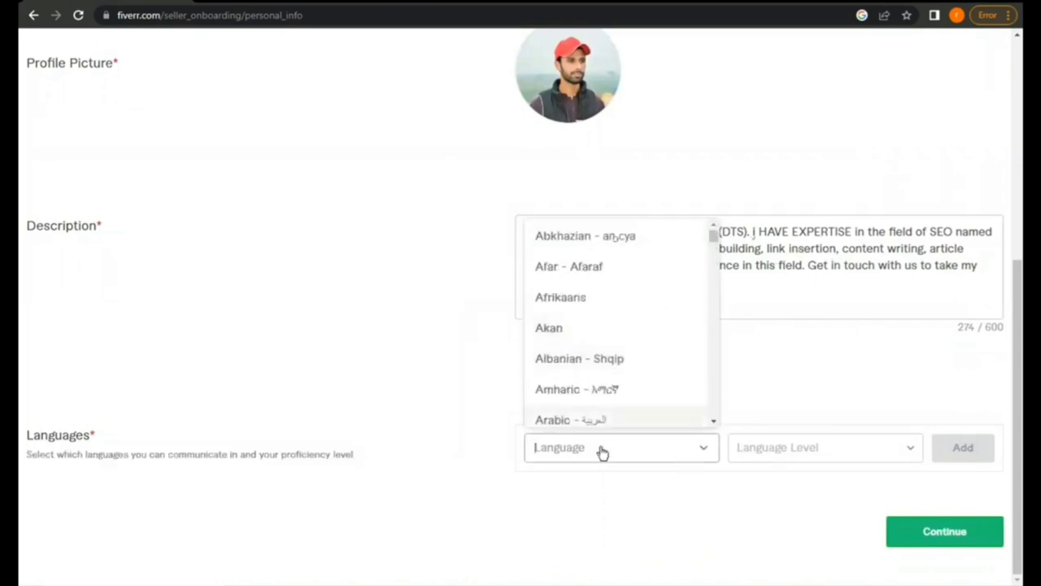
type("en")
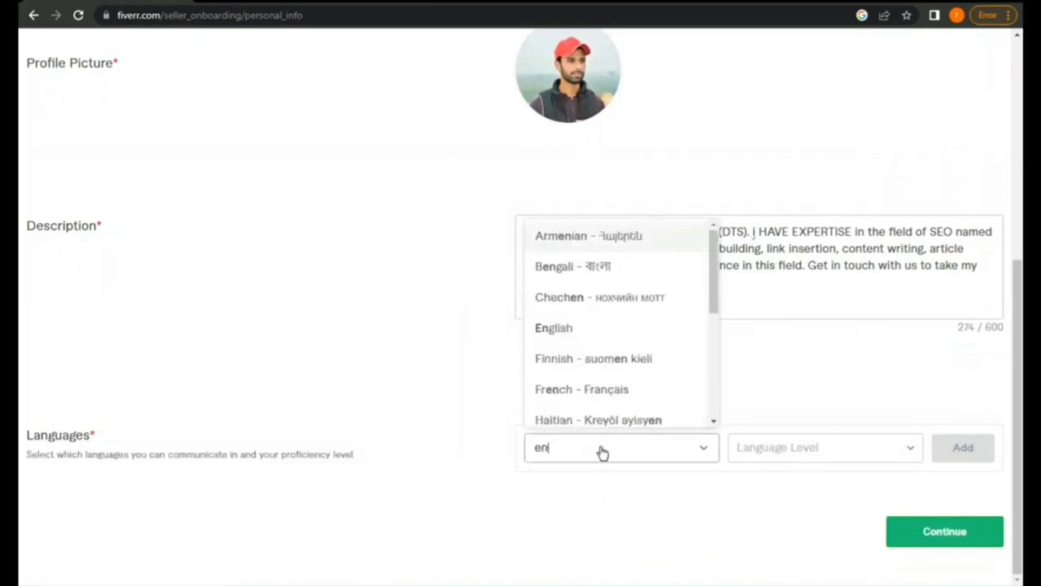
left_click(604, 335)
left_click(864, 446)
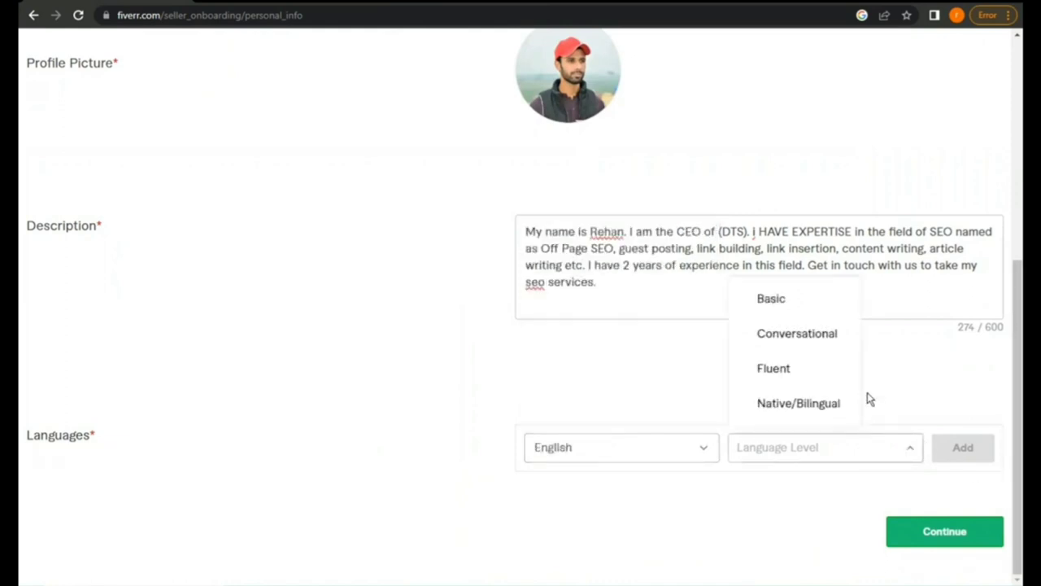
left_click(837, 343)
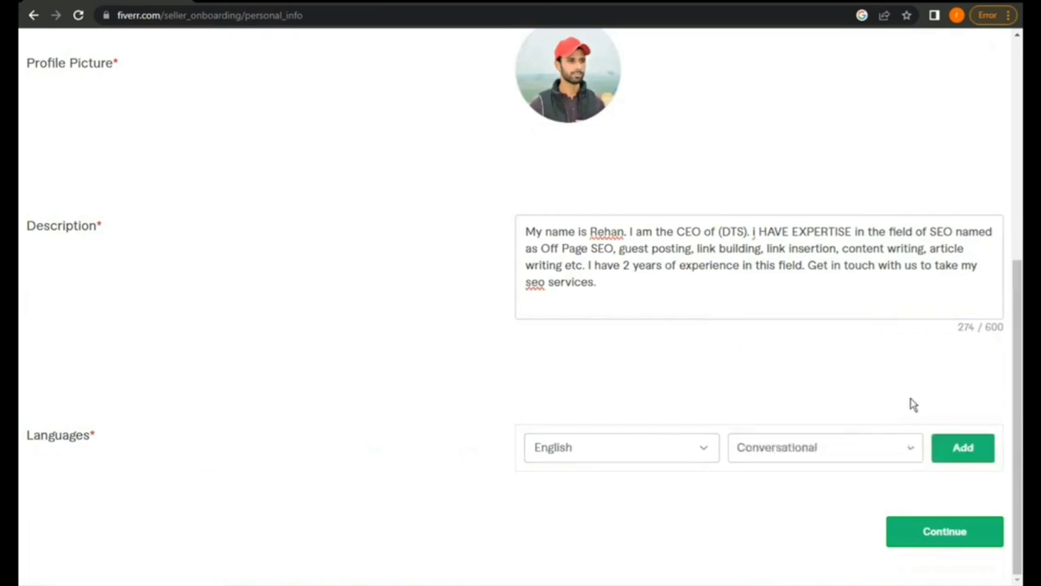
left_click(980, 449)
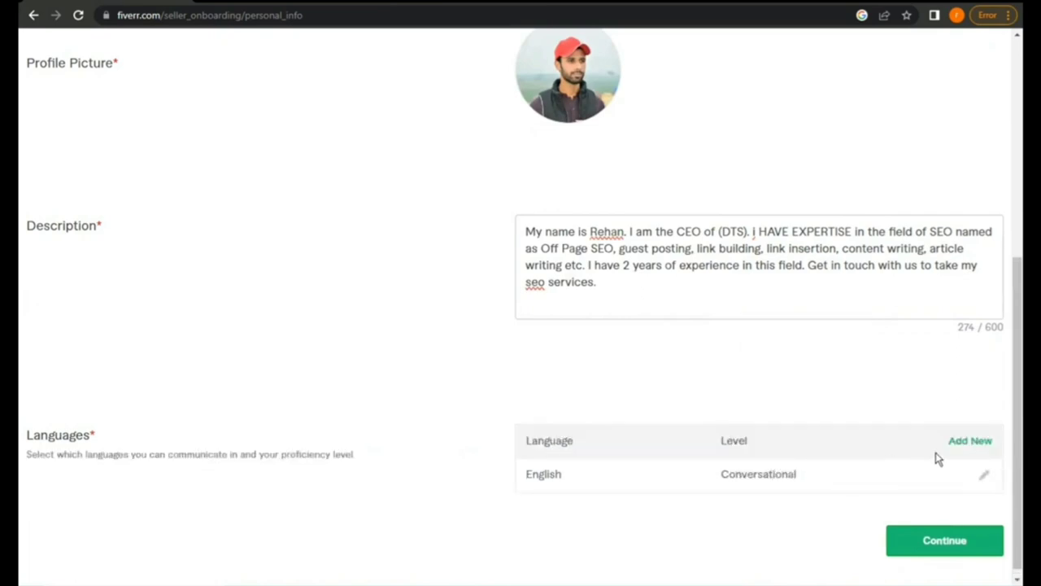
Move on to Professional Info and choose Digital Marketing as the occupation
left_click(941, 536)
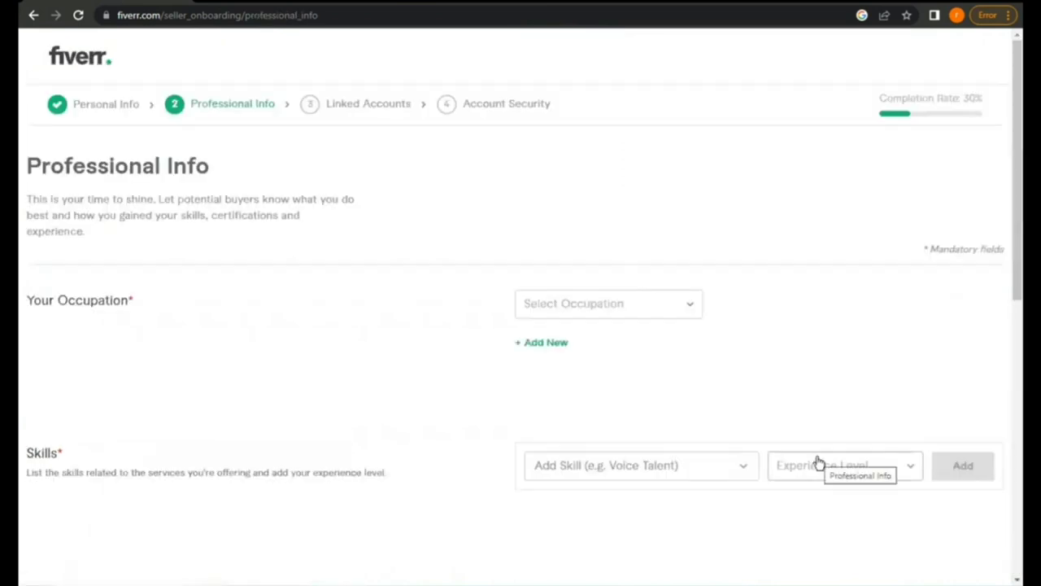
scroll(817, 462, "down", 2)
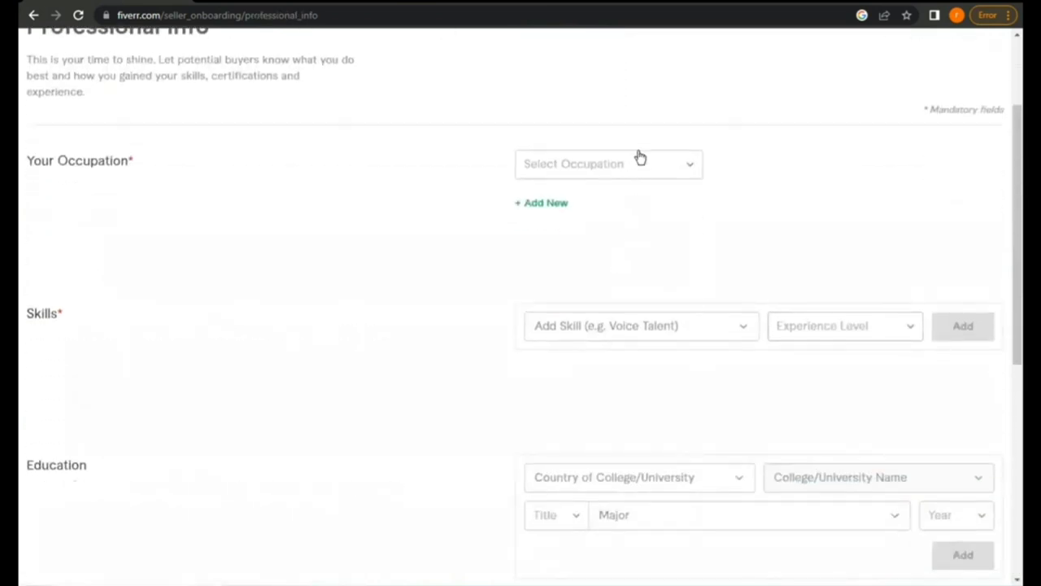
left_click(680, 170)
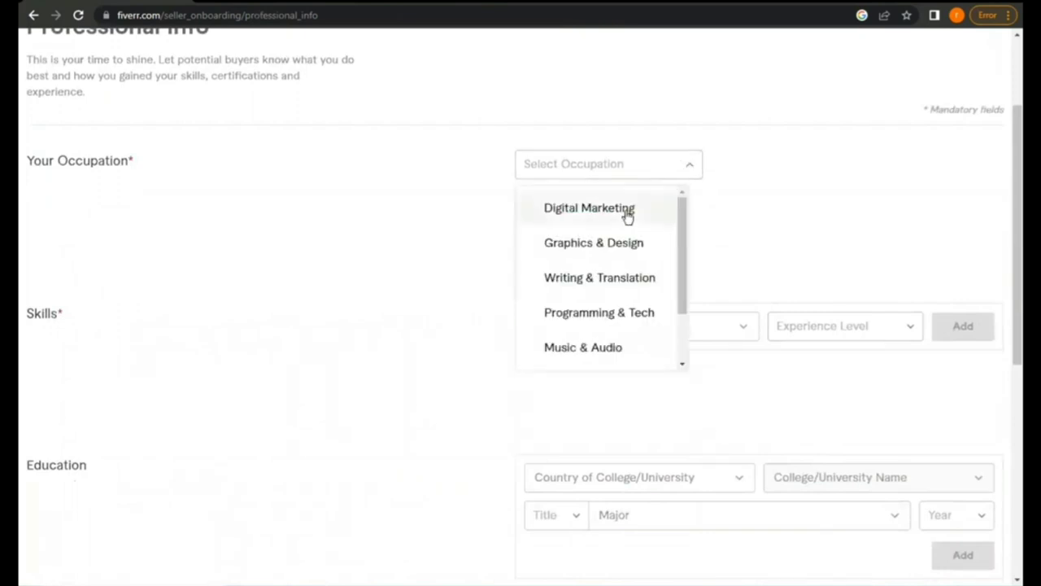
left_click(628, 210)
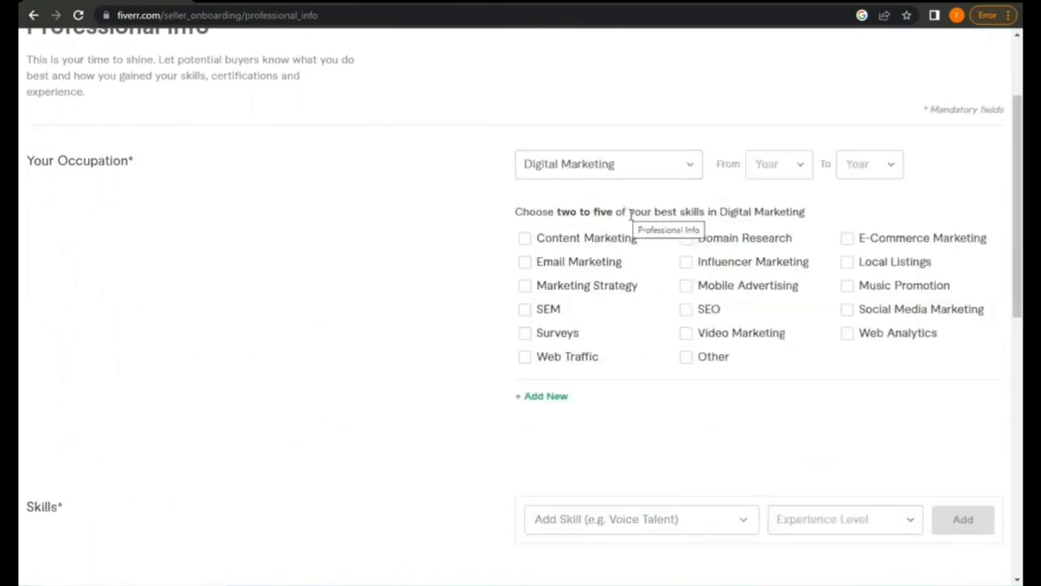
Set the occupation span from 2020 to 2023 and tick SEO and Content Marketing
left_click(784, 167)
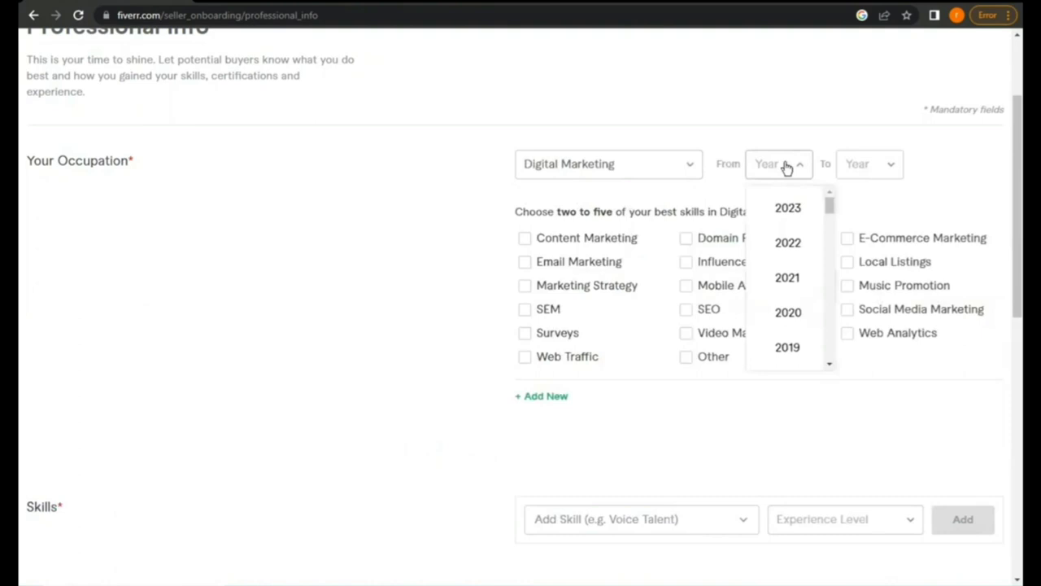
left_click(787, 312)
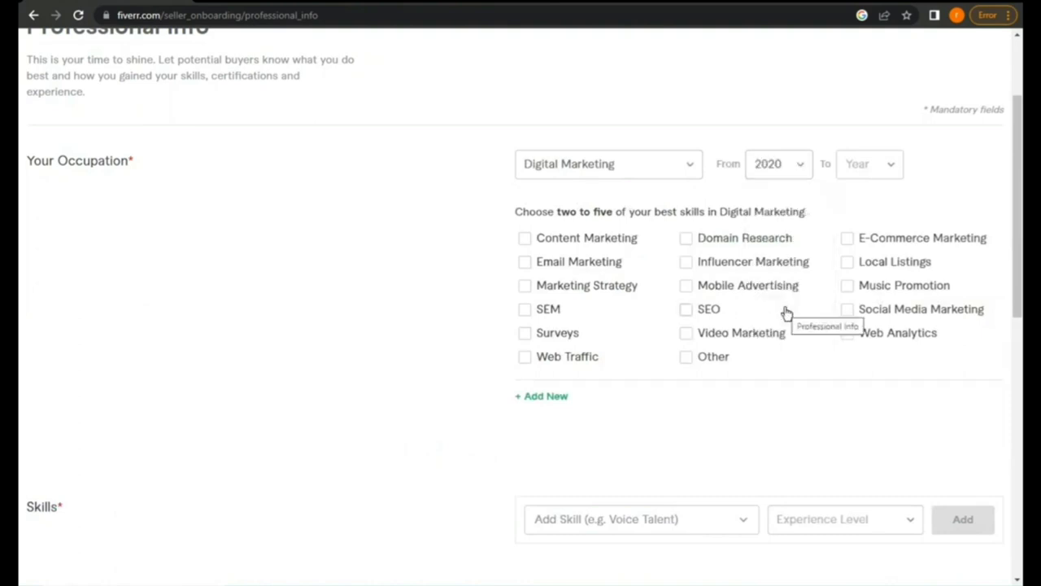
left_click(784, 166)
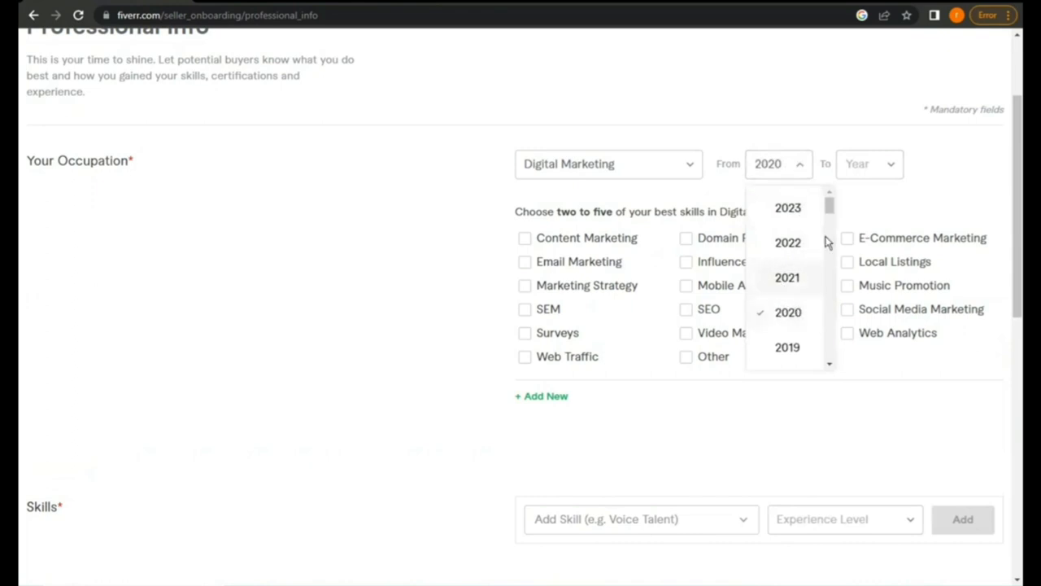
left_click(867, 165)
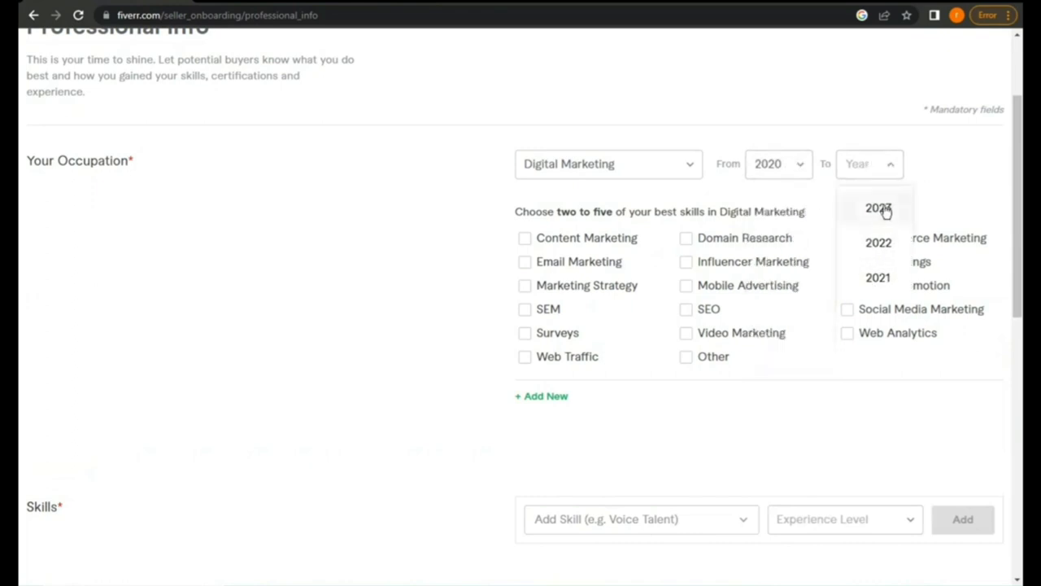
left_click(883, 215)
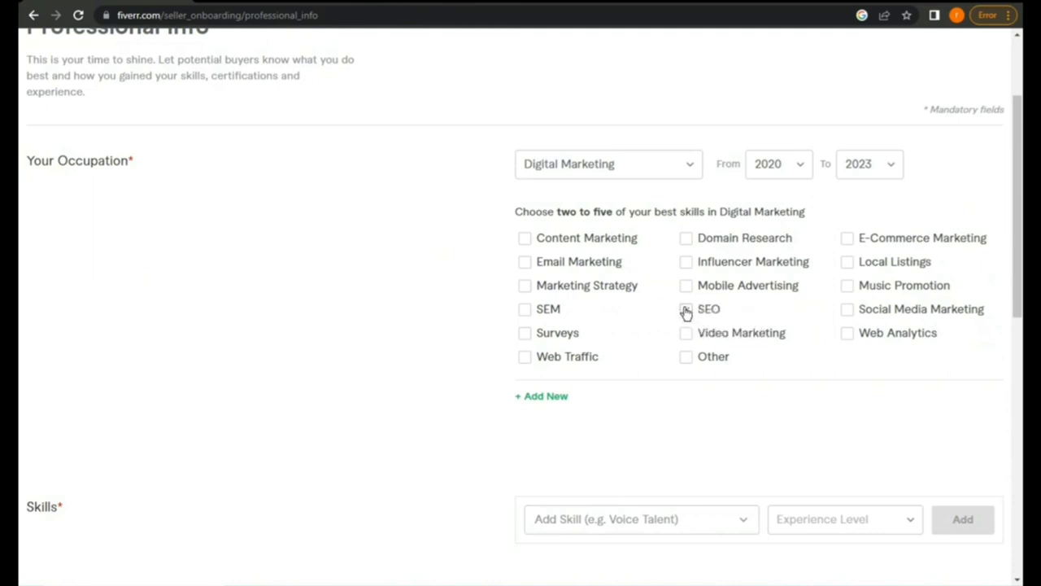
left_click(686, 310)
left_click(525, 239)
Add Guest posting to the Skills list at Expert level
scroll(691, 286, "down", 2)
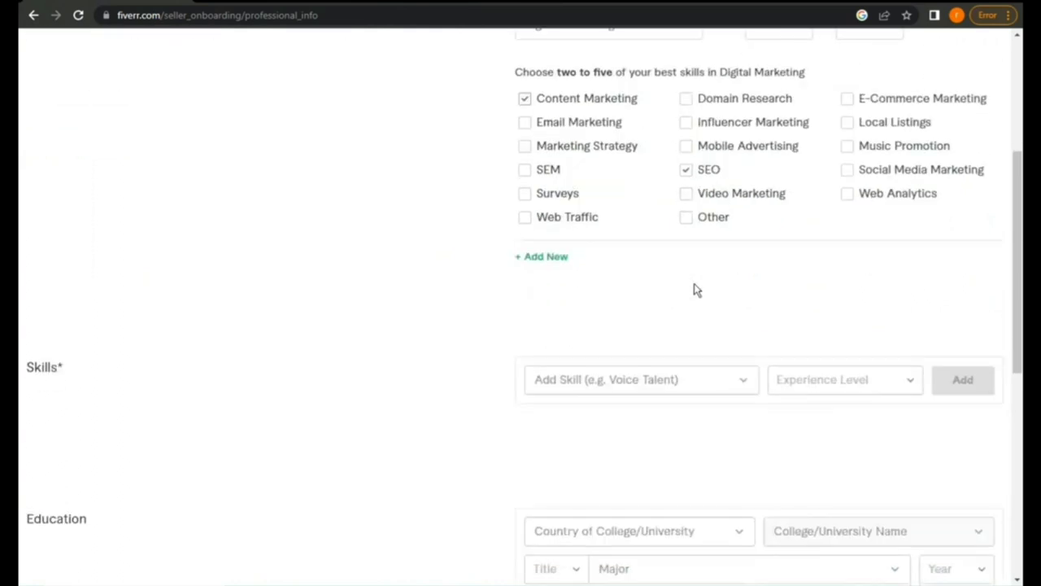
left_click(728, 385)
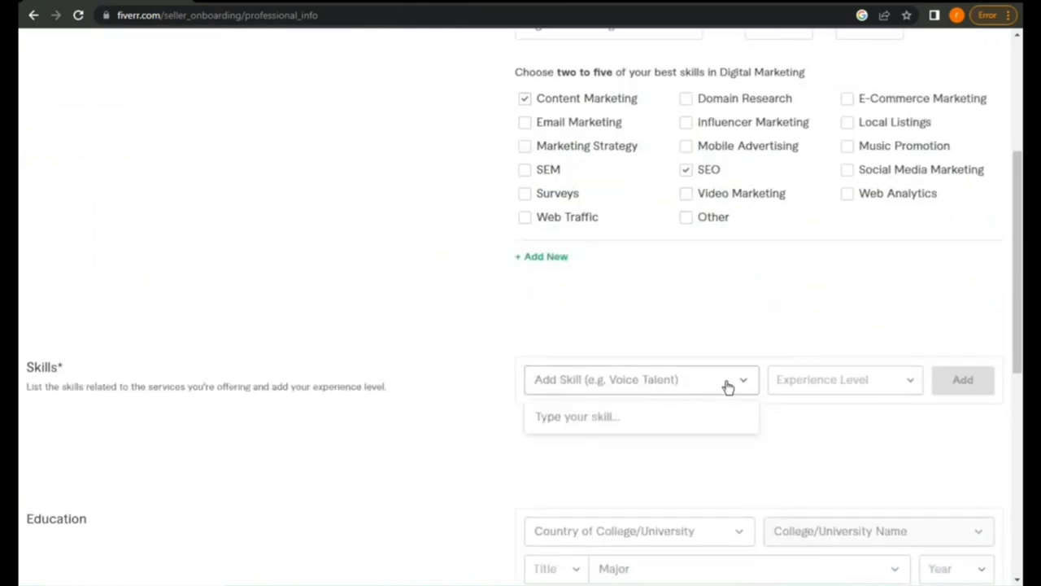
type("gue")
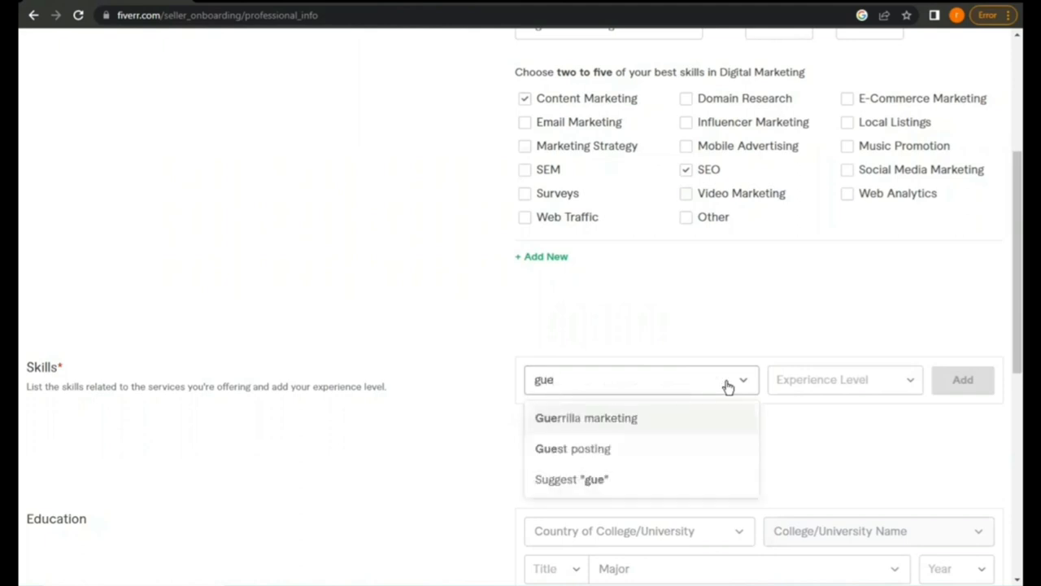
left_click(643, 448)
left_click(883, 375)
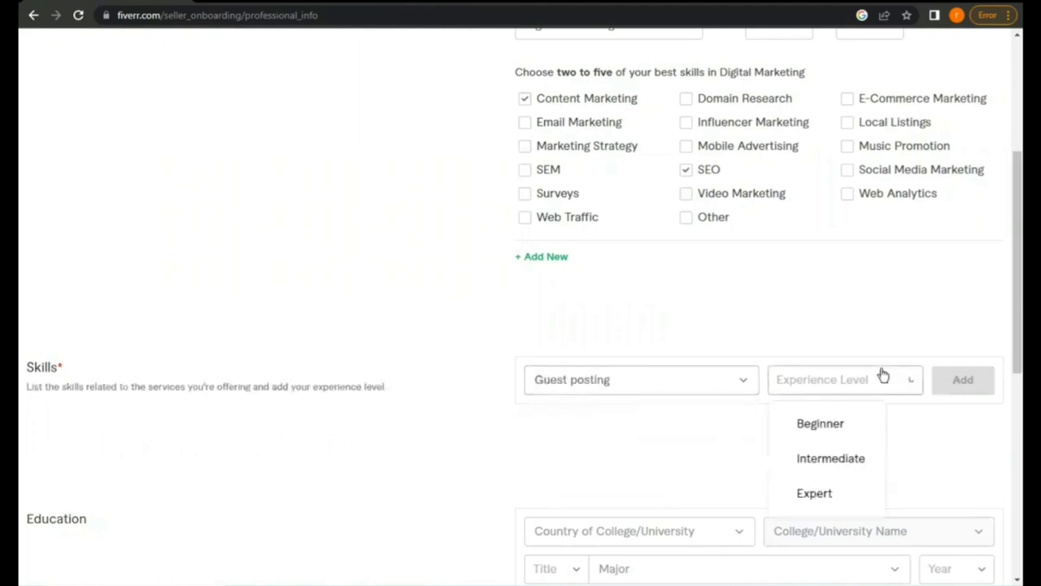
left_click(810, 494)
left_click(957, 381)
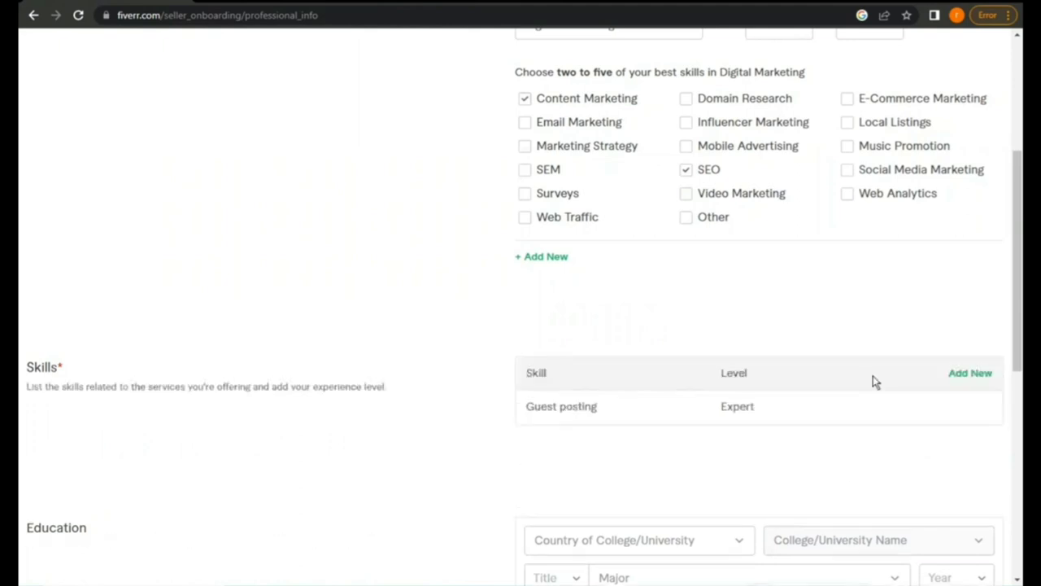
Add Link building to the Skills list at Expert level
left_click(976, 379)
left_click(585, 385)
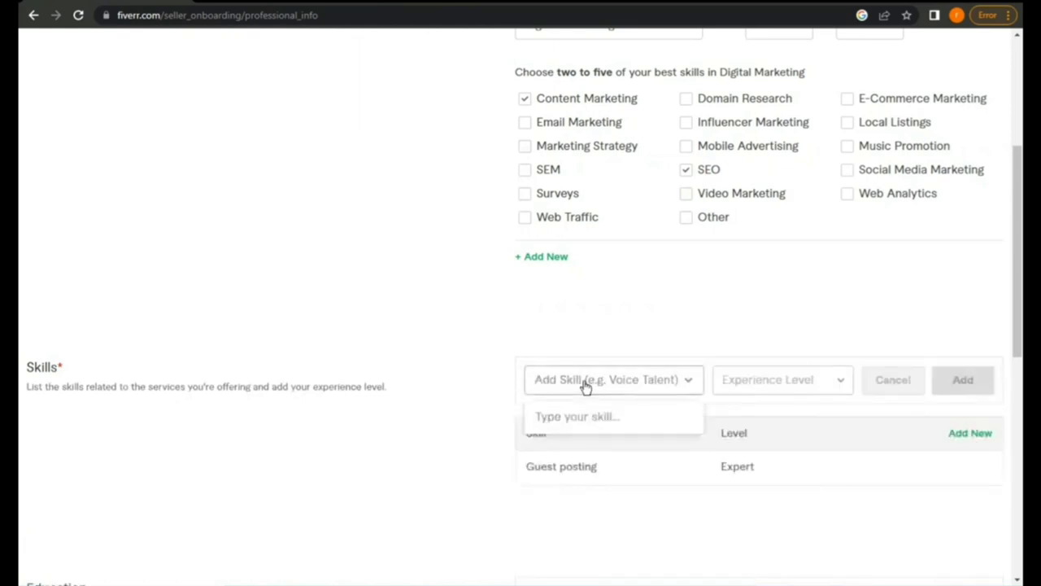
type("li")
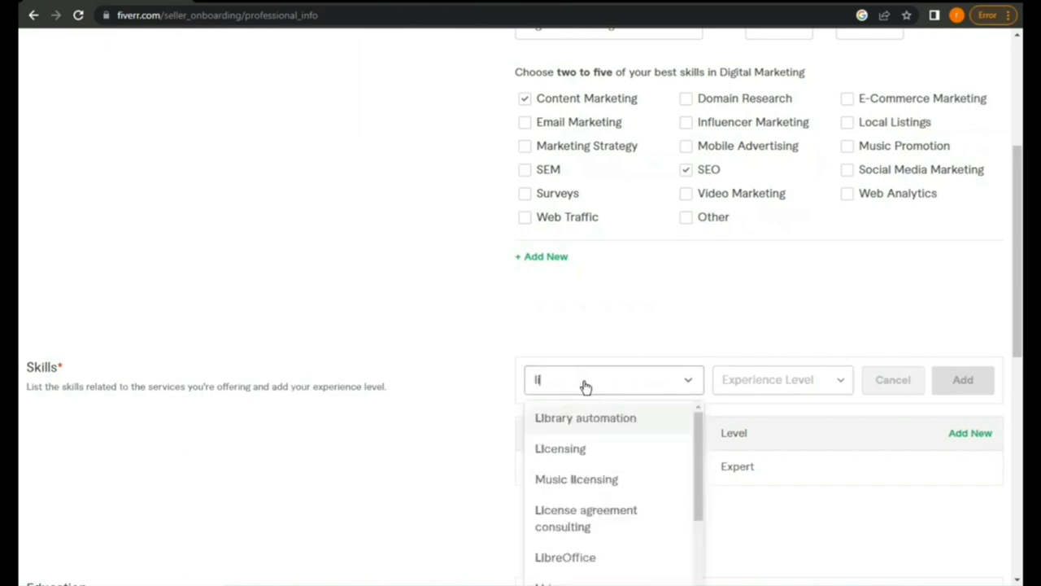
type("nk")
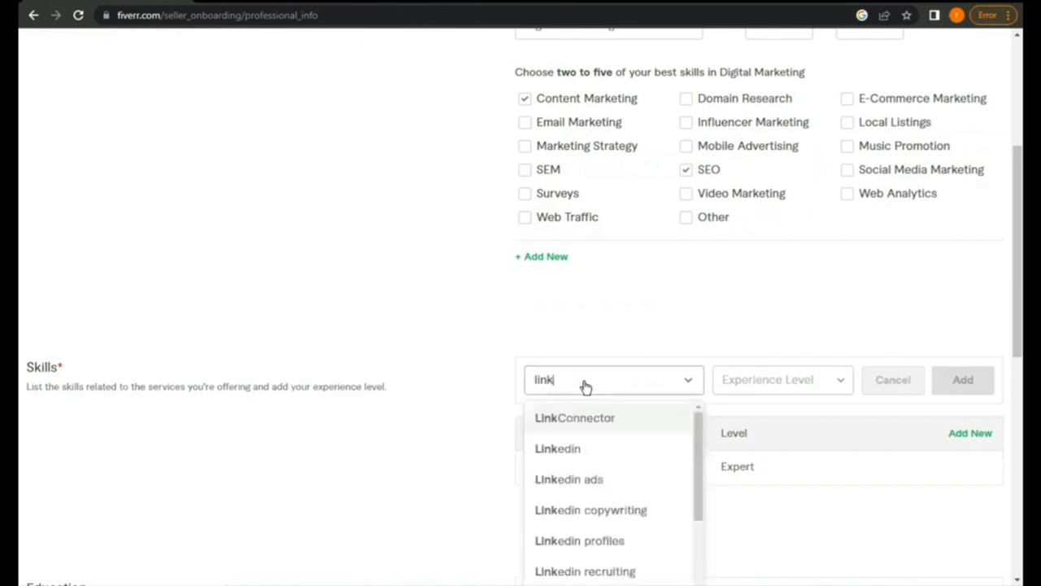
type(" b")
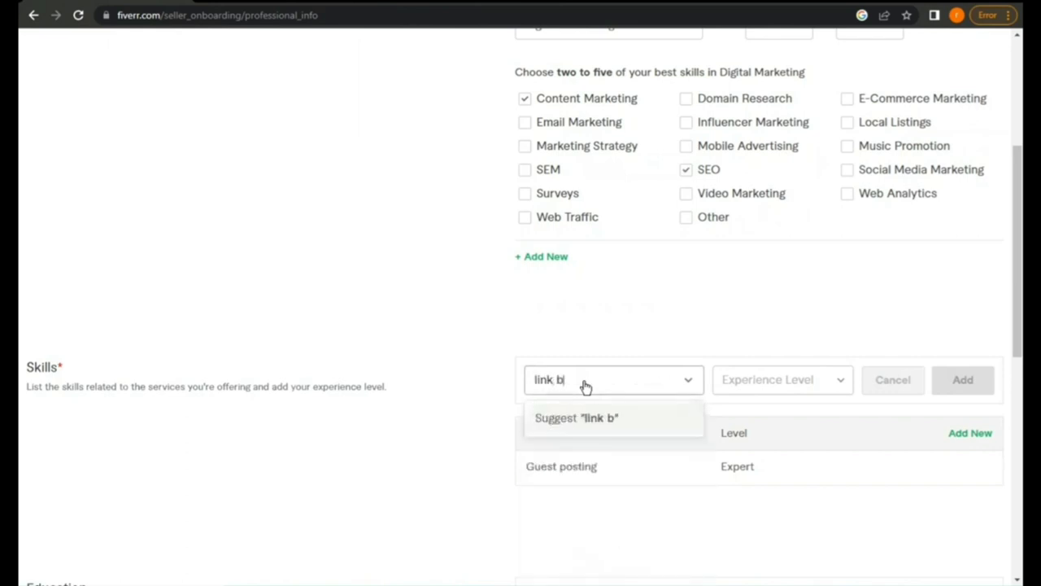
left_click(590, 419)
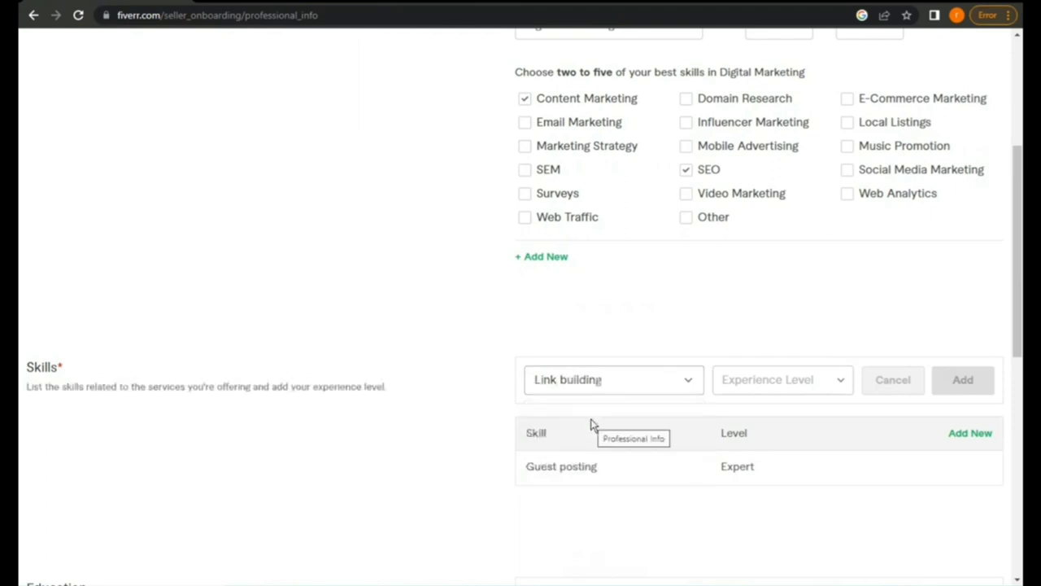
left_click(841, 380)
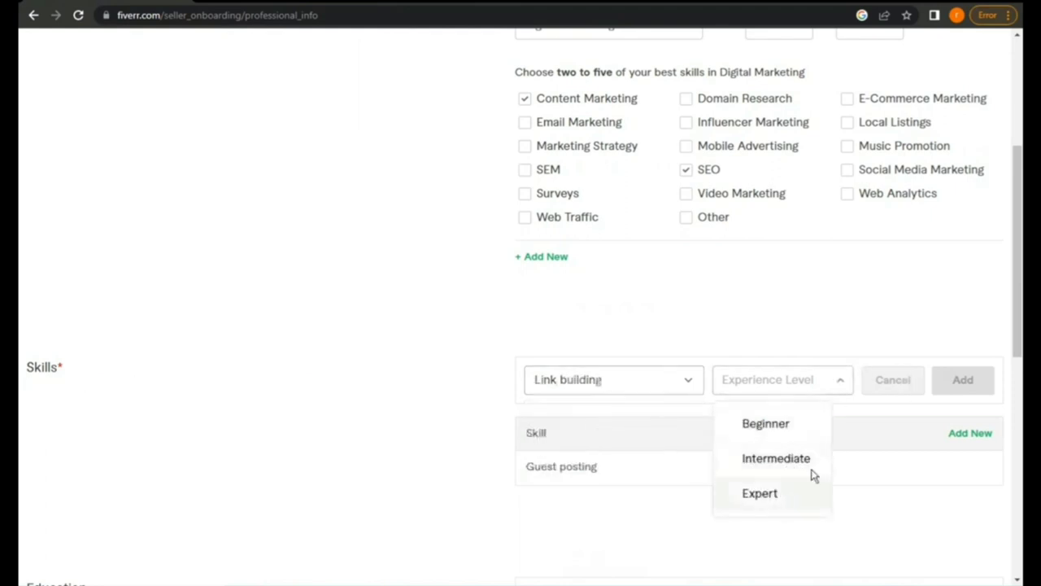
left_click(759, 493)
left_click(966, 384)
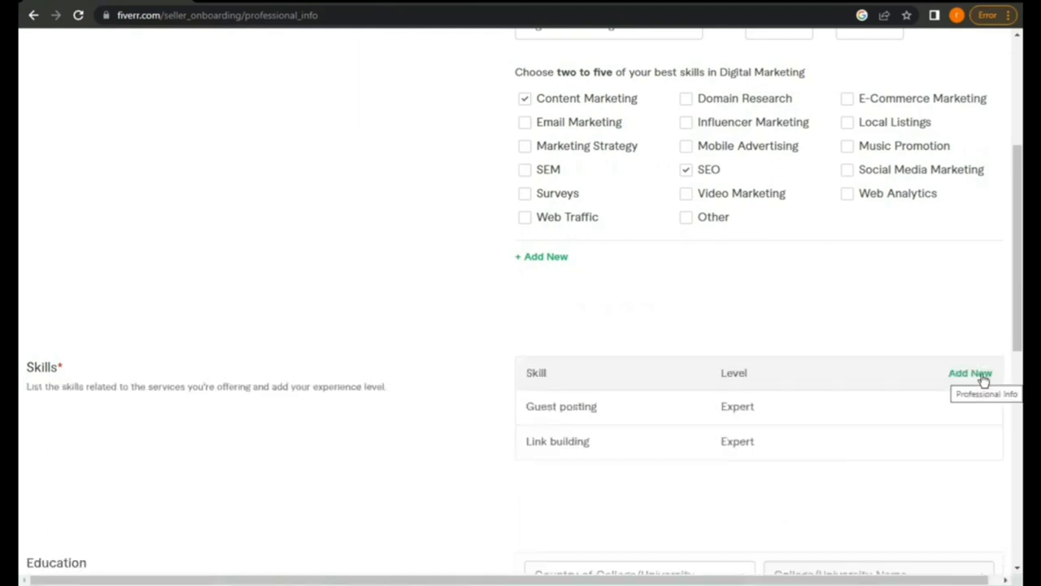
Add Backlinks to the Skills list at Expert level
left_click(981, 375)
left_click(541, 381)
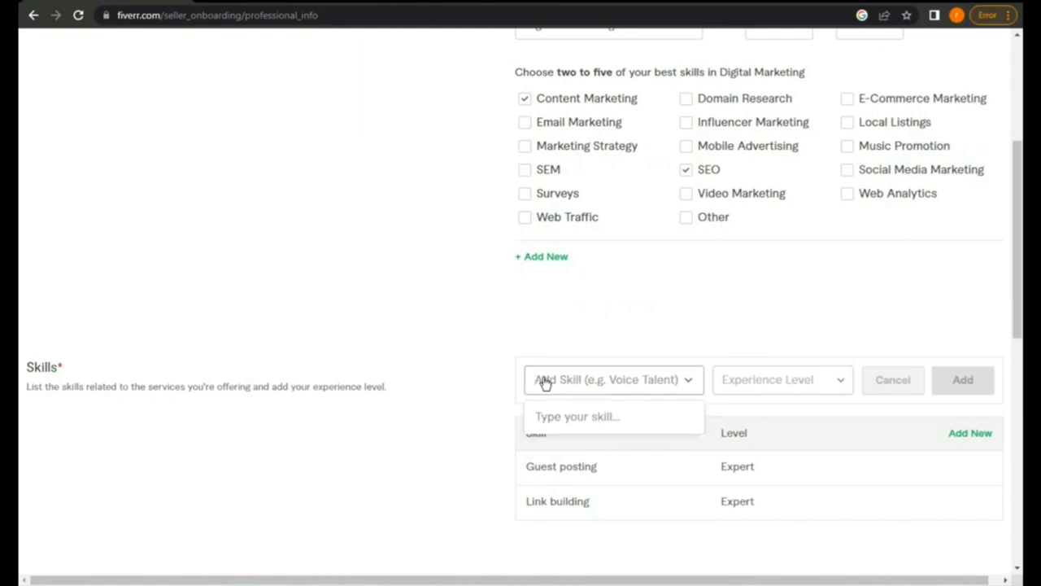
type("ba")
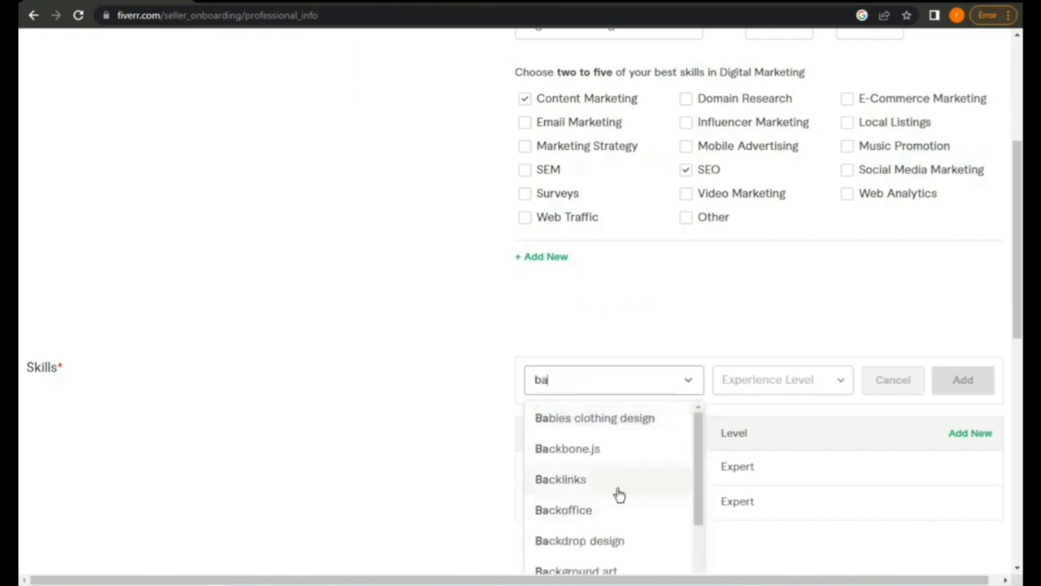
left_click(616, 487)
left_click(835, 384)
left_click(781, 493)
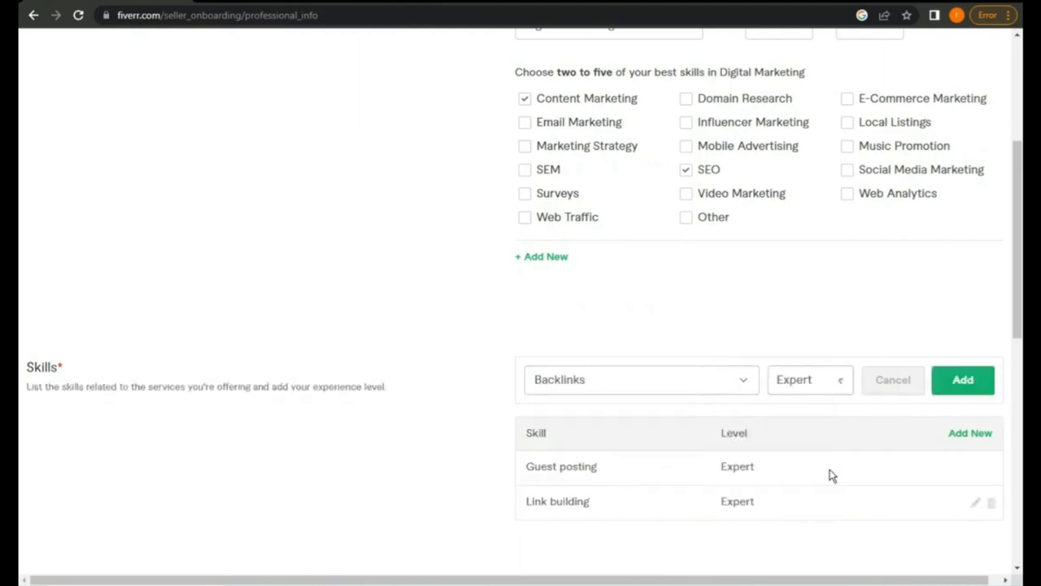
left_click(960, 380)
Continue past Professional Info and Linked Accounts, leaving all accounts unlinked
scroll(879, 395, "down", 3)
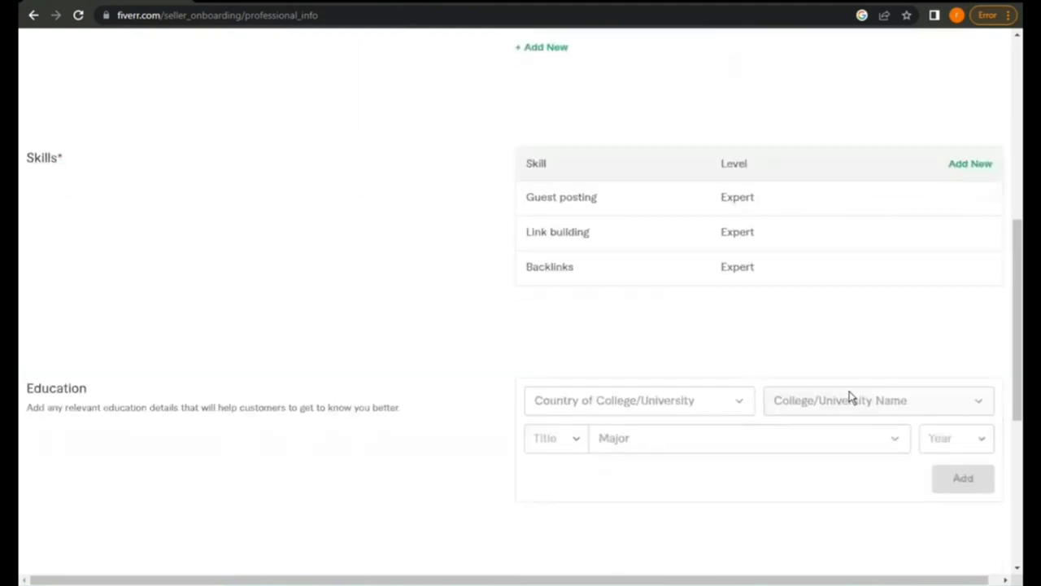
scroll(849, 396, "down", 3)
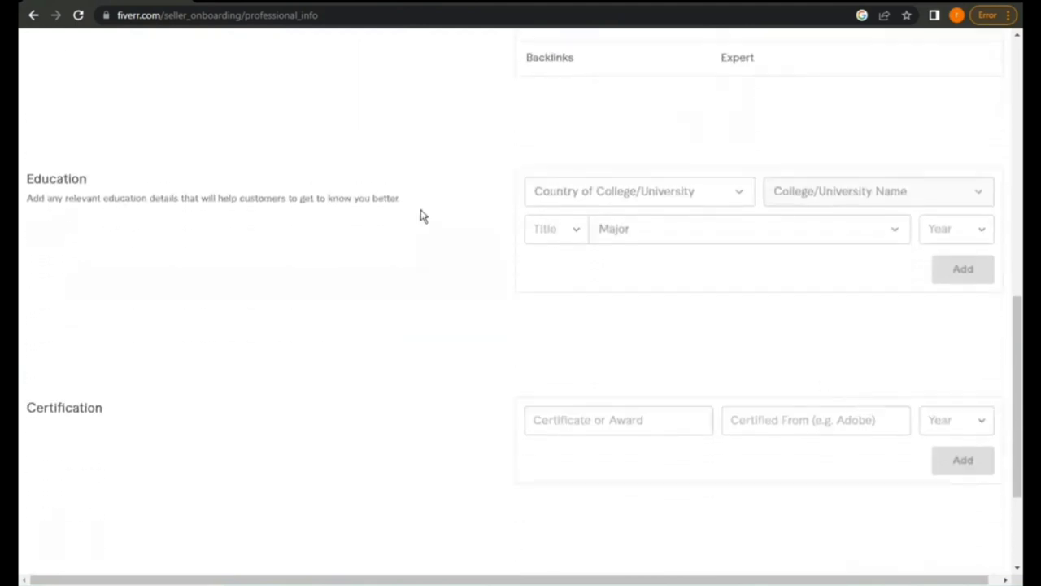
scroll(415, 328, "down", 2)
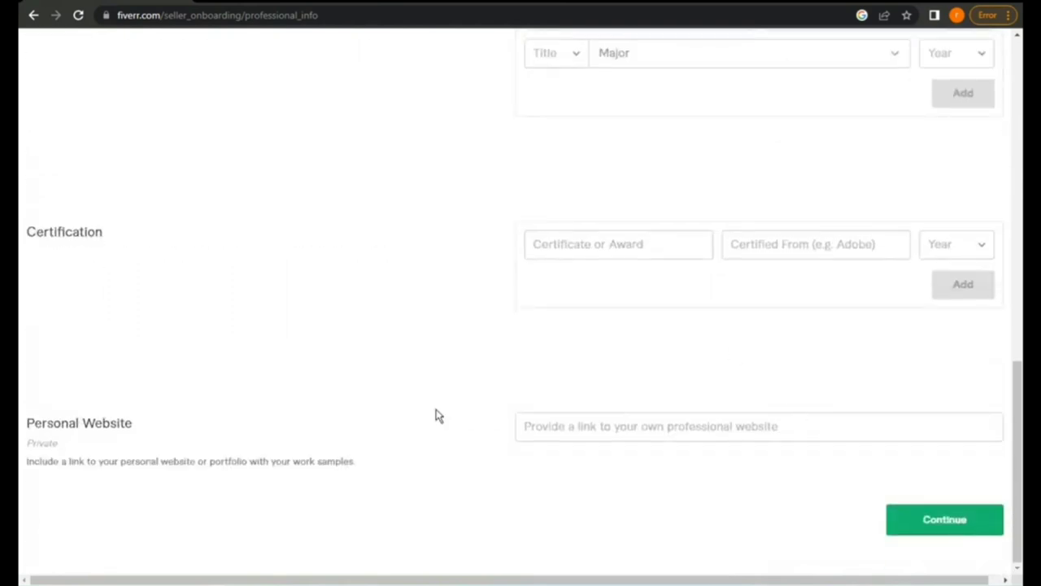
left_click(918, 530)
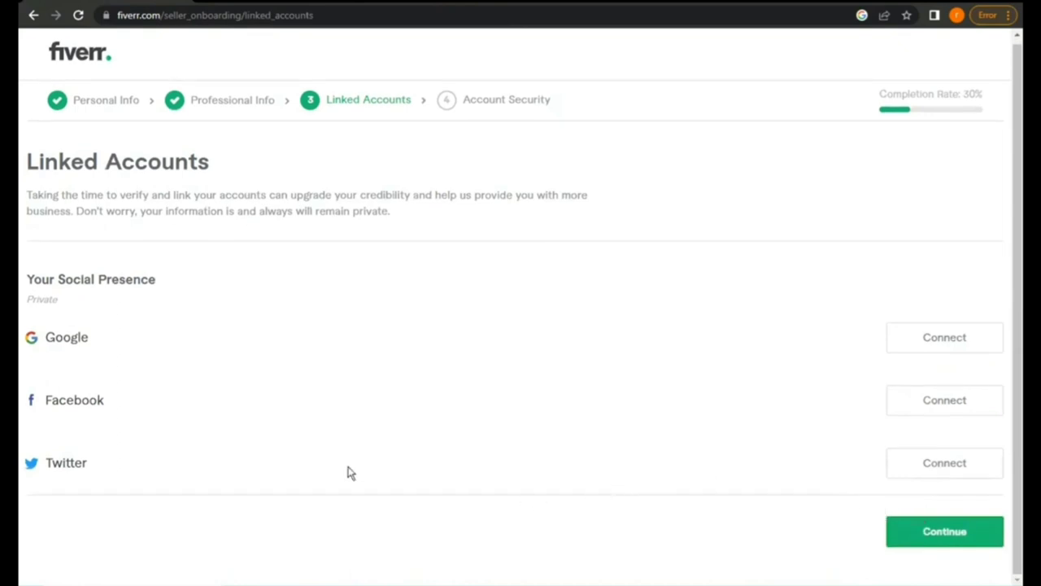
left_click(903, 534)
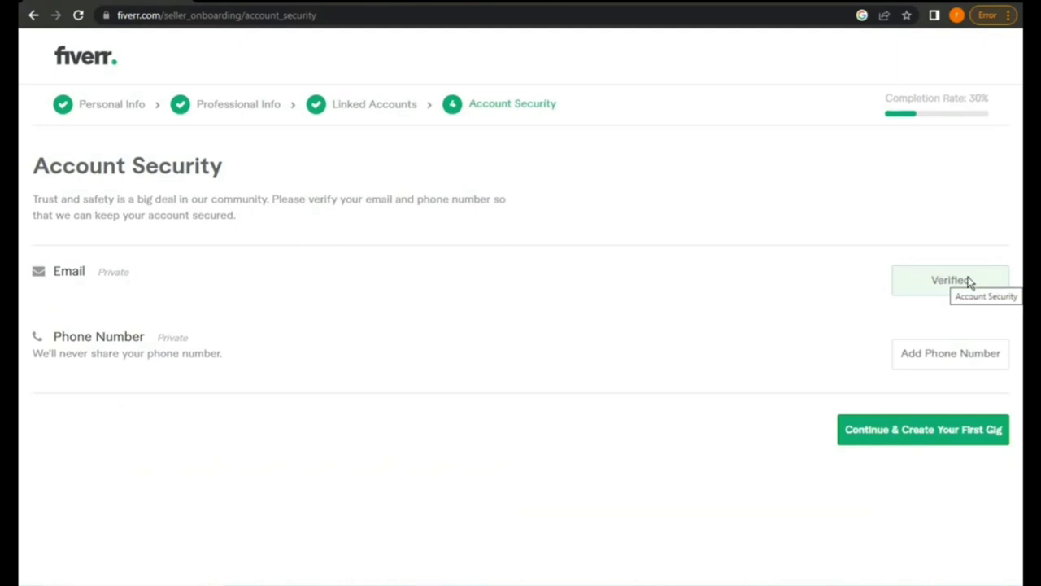
left_click(967, 353)
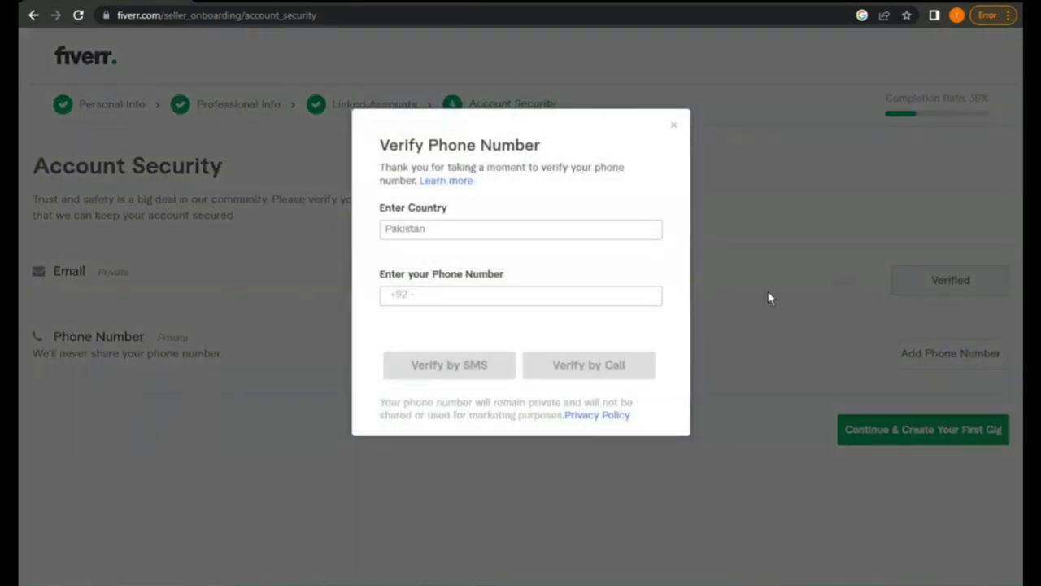
left_click(502, 293)
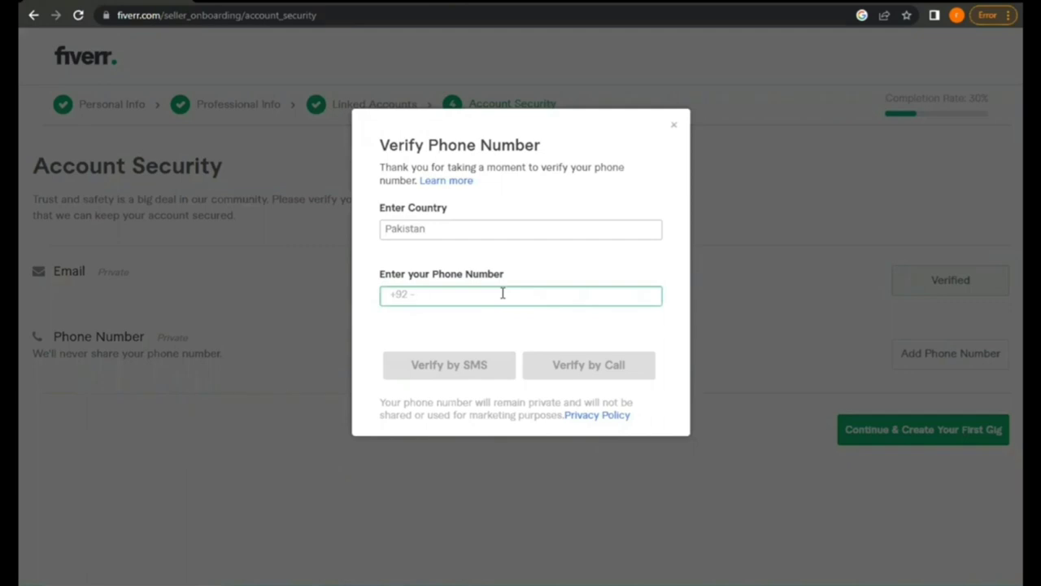
left_click(675, 127)
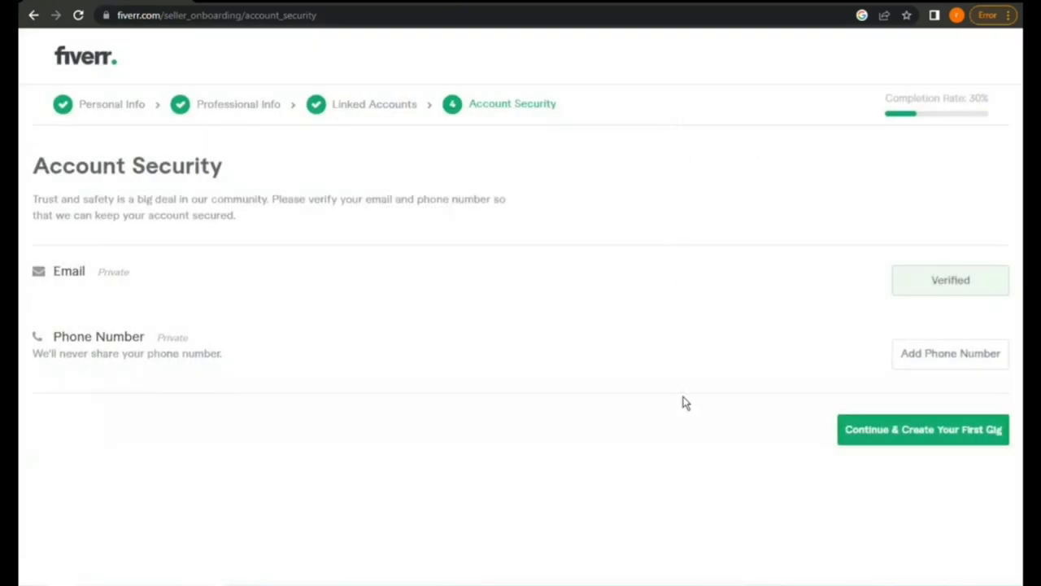